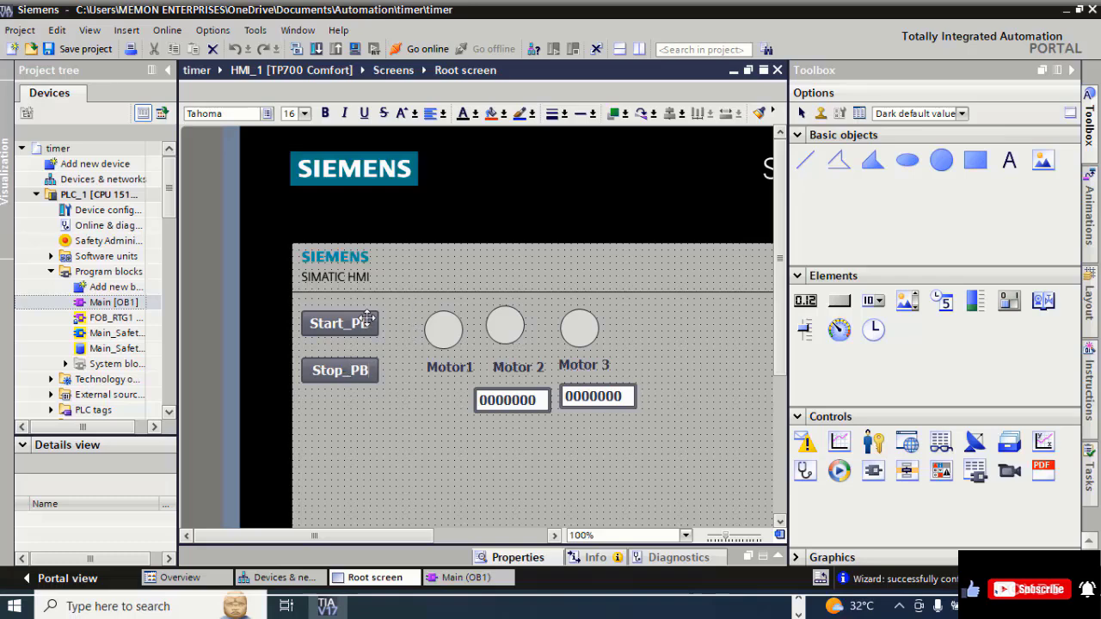
Open the Start_PB button's Properties and show its Press event on the Events tab
left_click(358, 433)
right_click(343, 324)
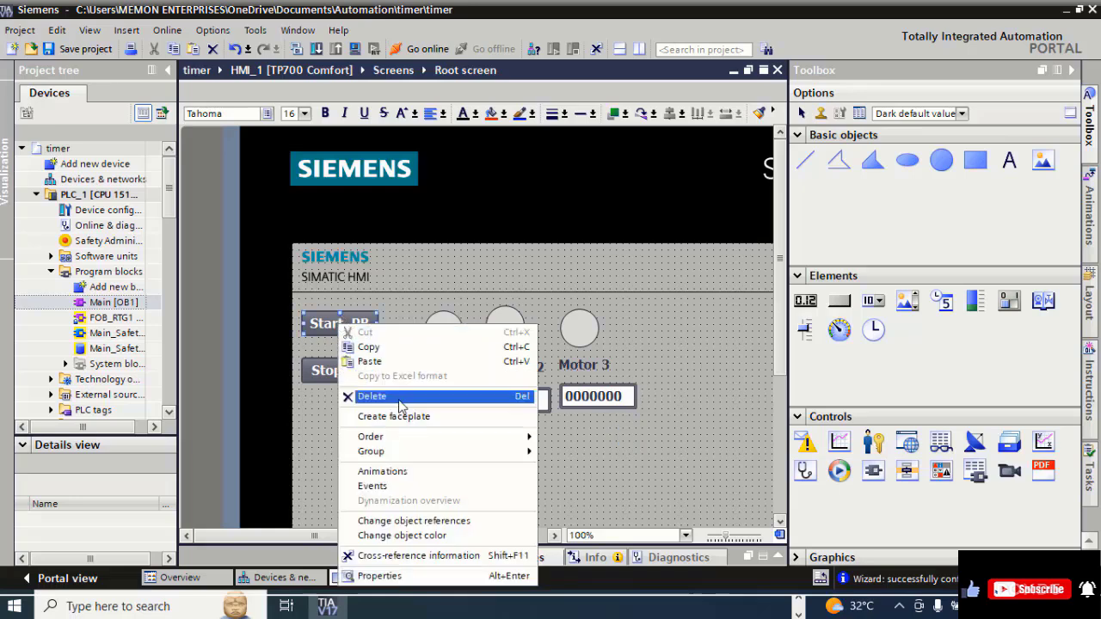
left_click(380, 576)
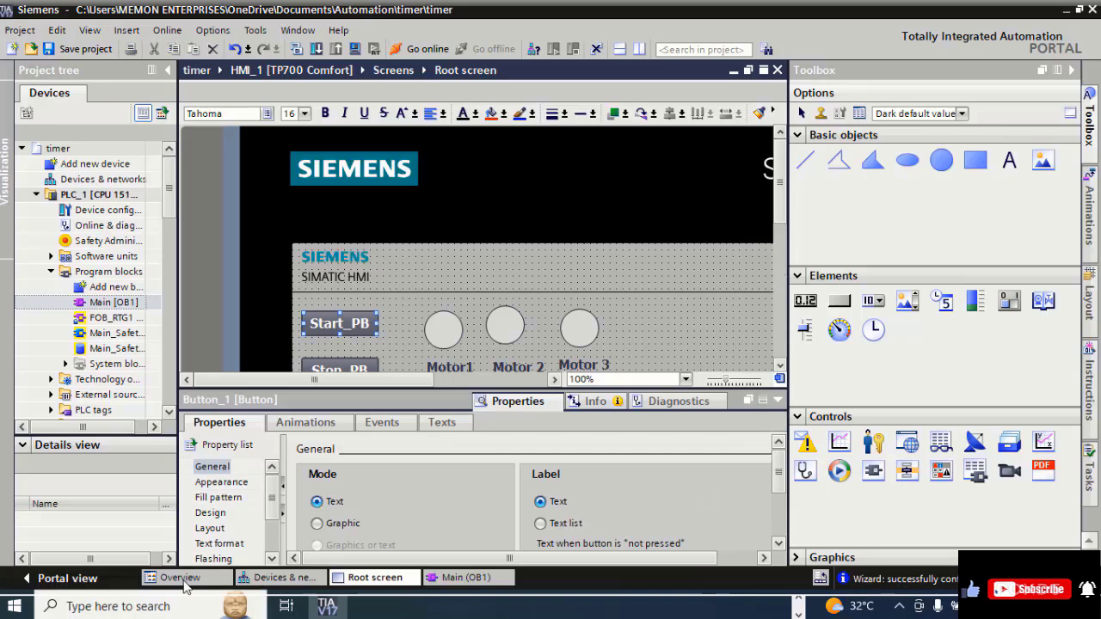
left_click(373, 421)
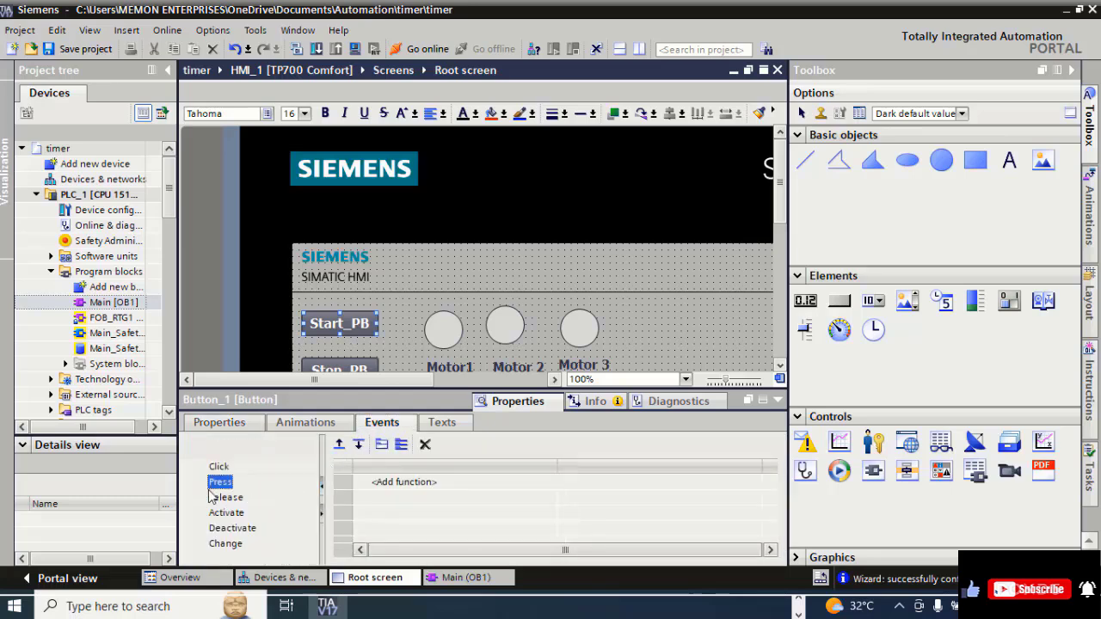
Add the SetBitWhileKeyPressed function to the Start_PB button's Press event
left_click(400, 483)
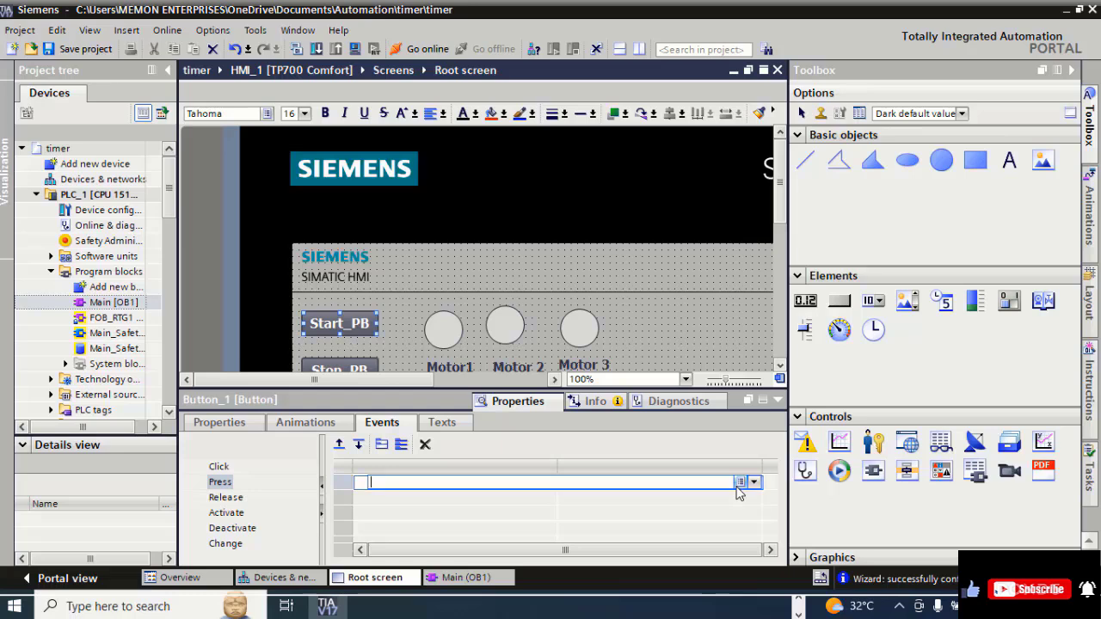
type("SetBit")
left_click(443, 526)
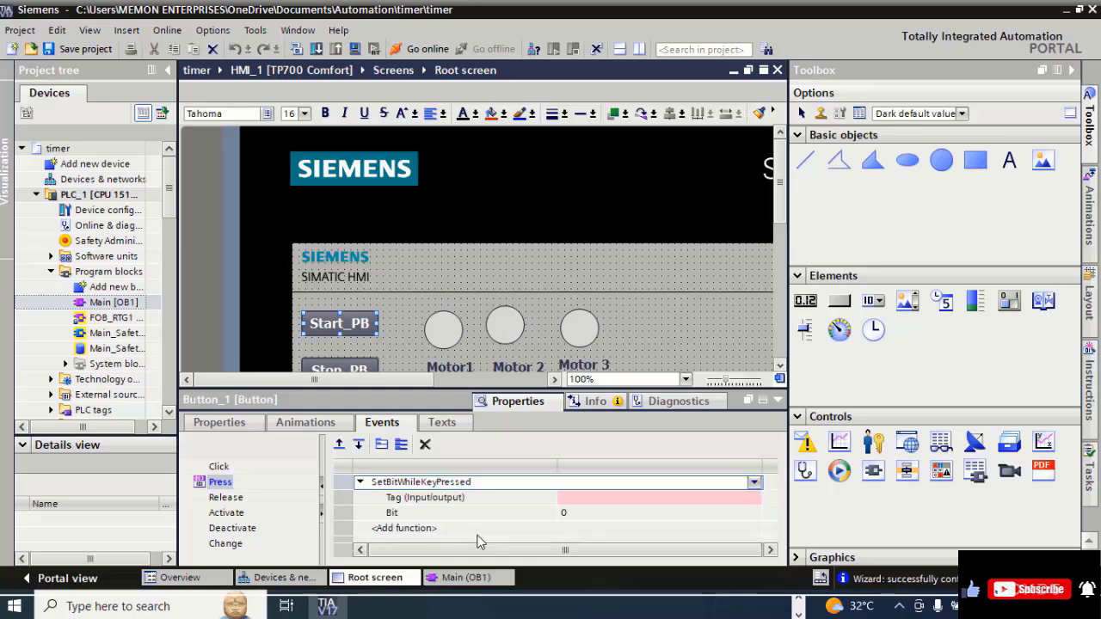
Set the function's tag to Start_PB from the Default tag table
left_click(718, 502)
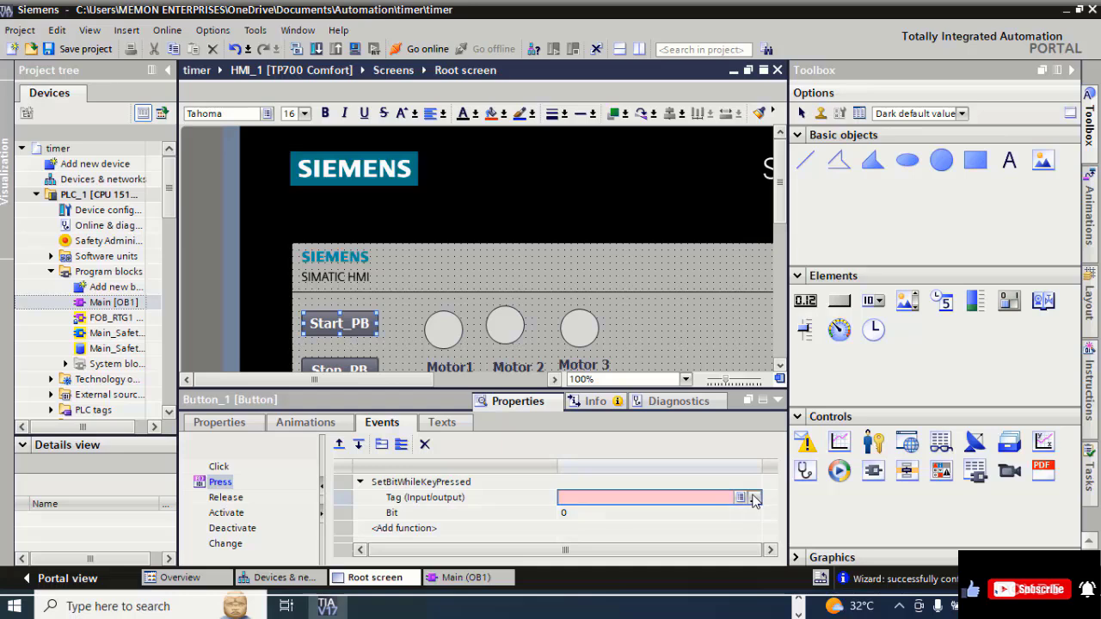
left_click(756, 500)
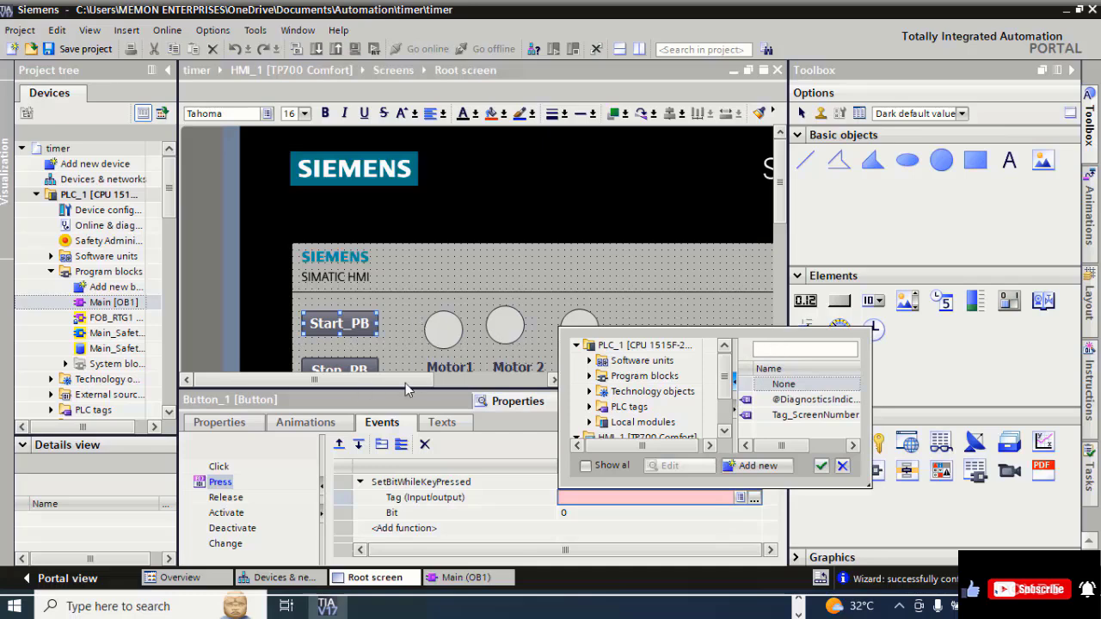
left_click(590, 407)
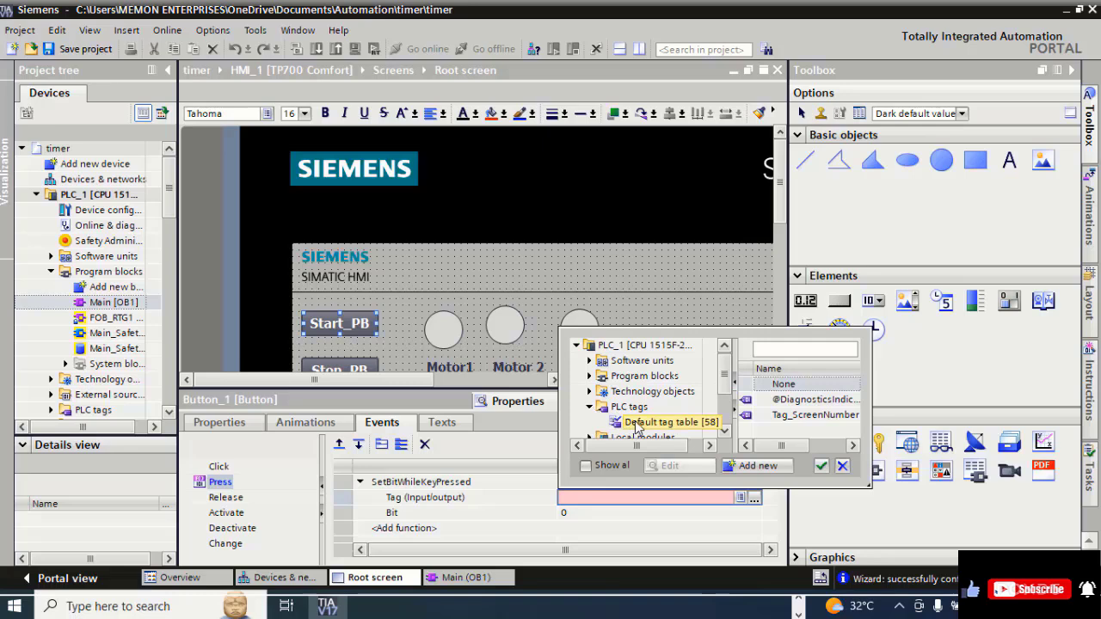
left_click(641, 422)
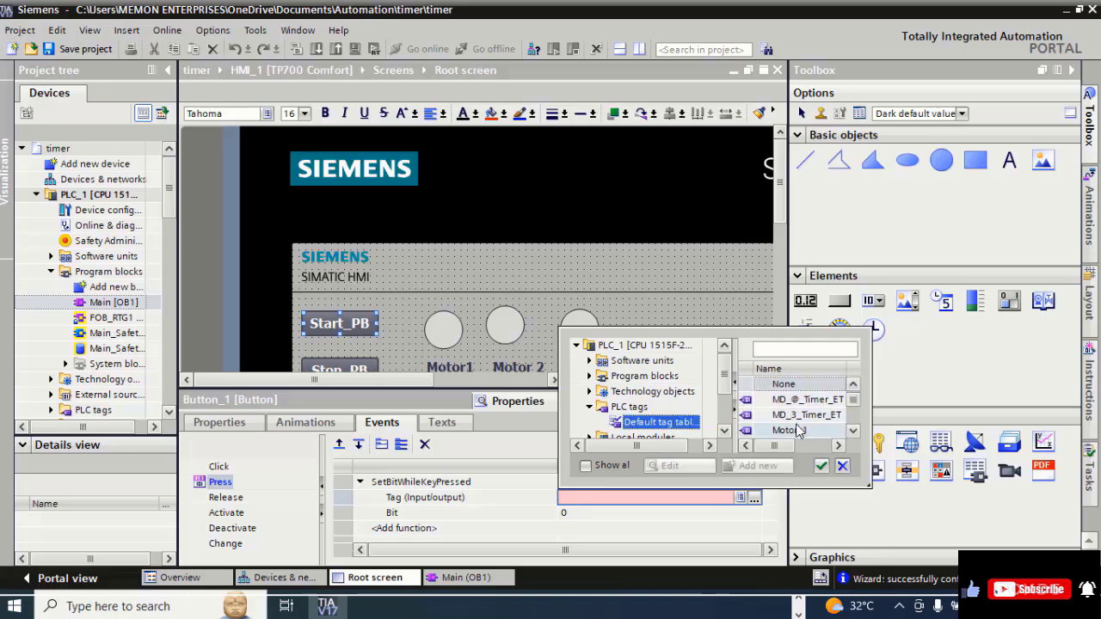
left_click(853, 432)
left_click(853, 432)
left_click(853, 432)
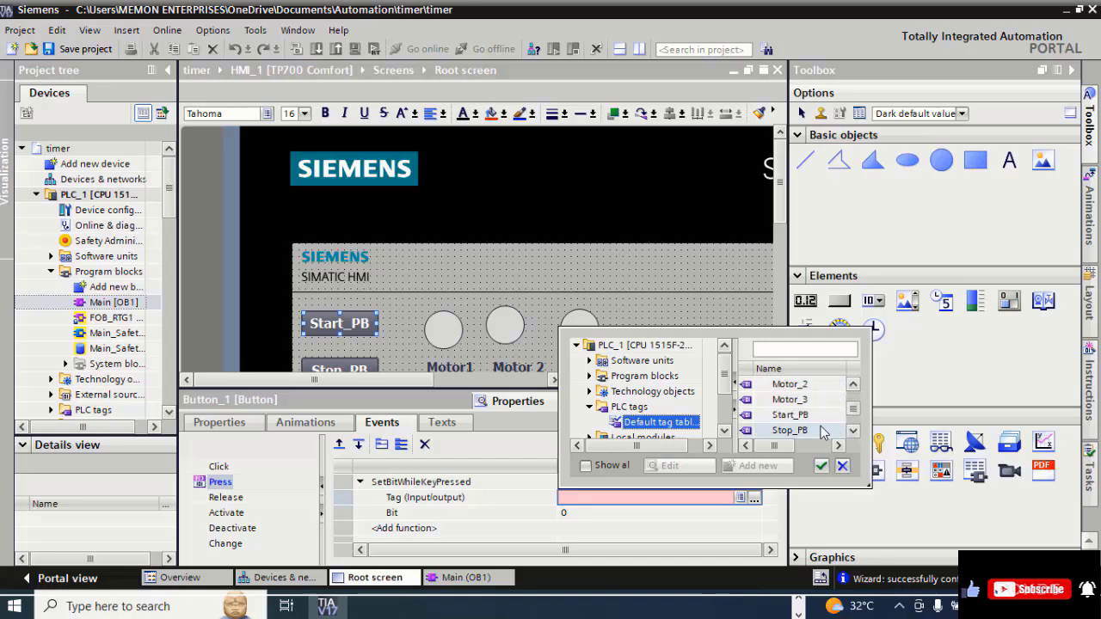
left_click(796, 415)
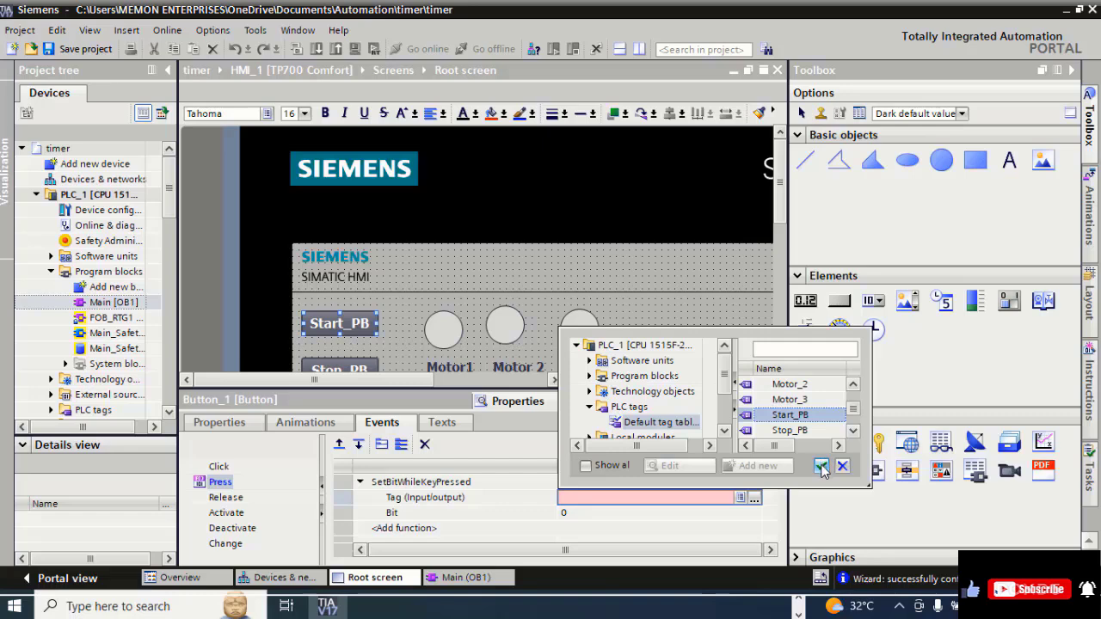
left_click(821, 466)
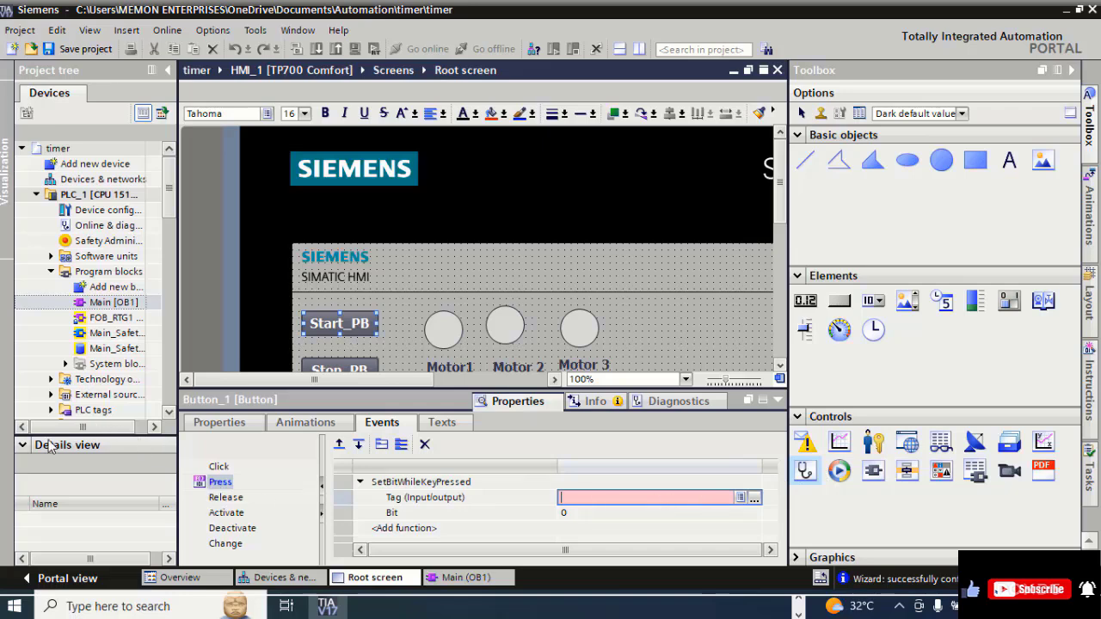
left_click(313, 427)
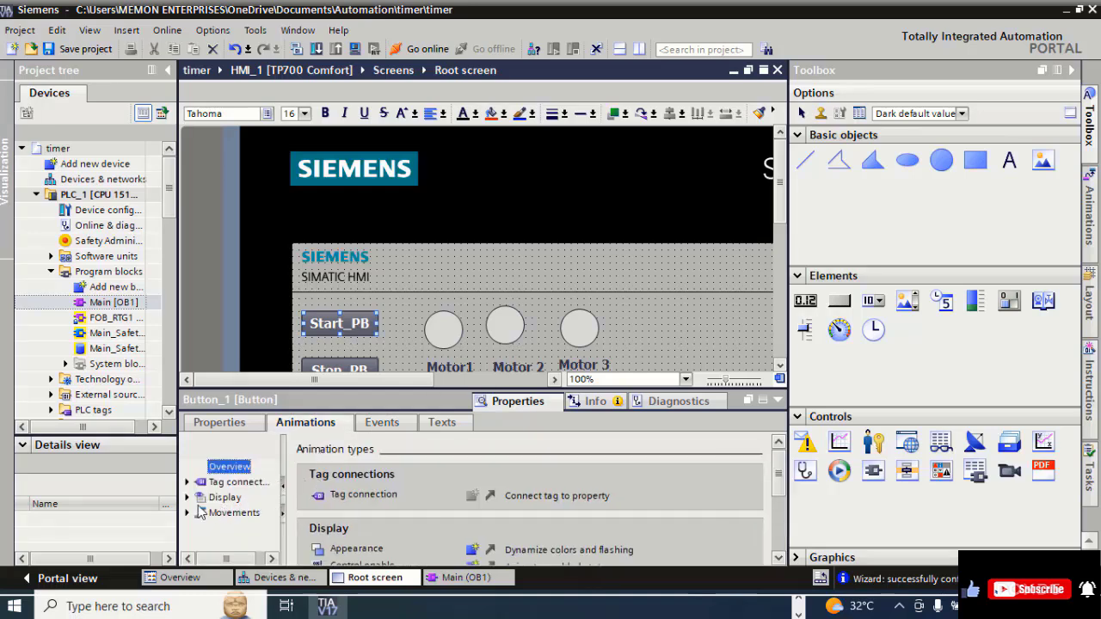
Add an Appearance display animation to Start_PB tied to the Start_PB tag
left_click(188, 497)
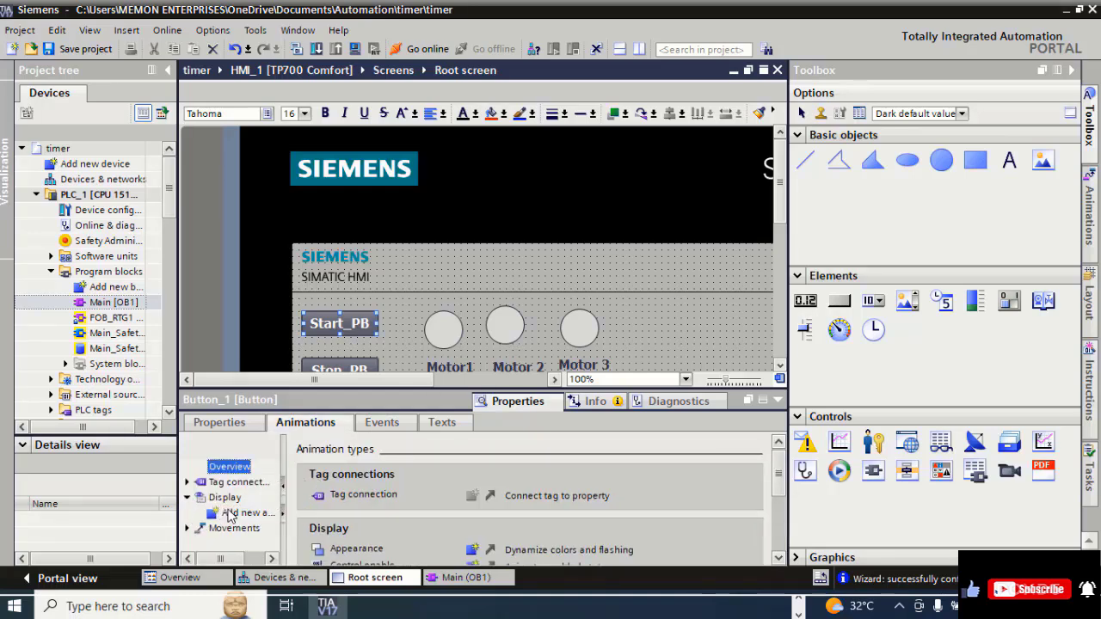
double_click(236, 513)
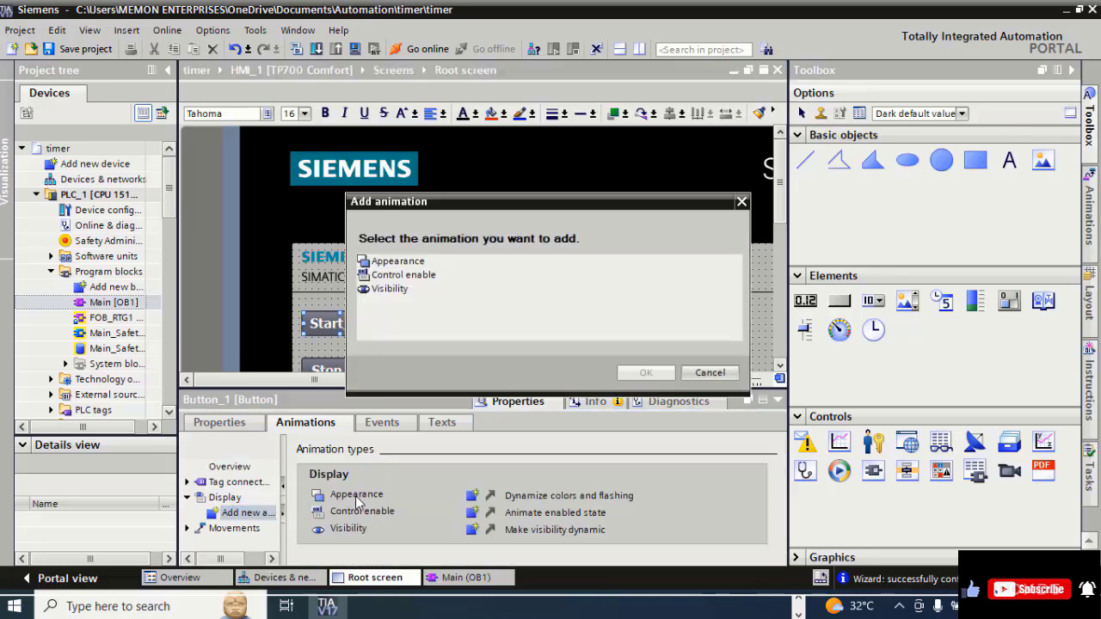
left_click(399, 263)
left_click(645, 373)
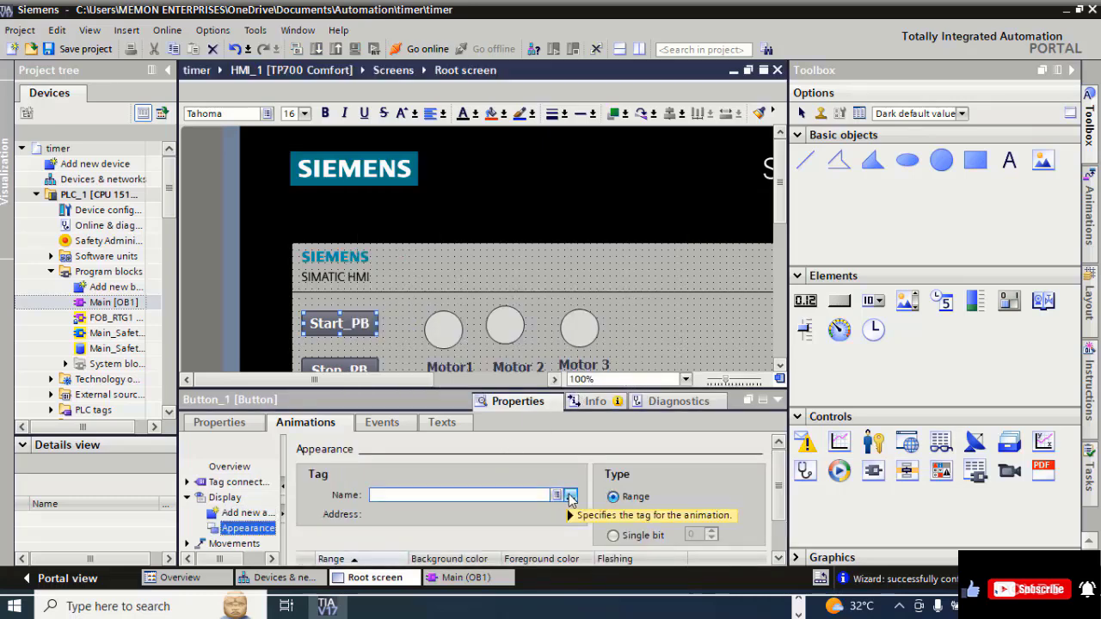
left_click(570, 499)
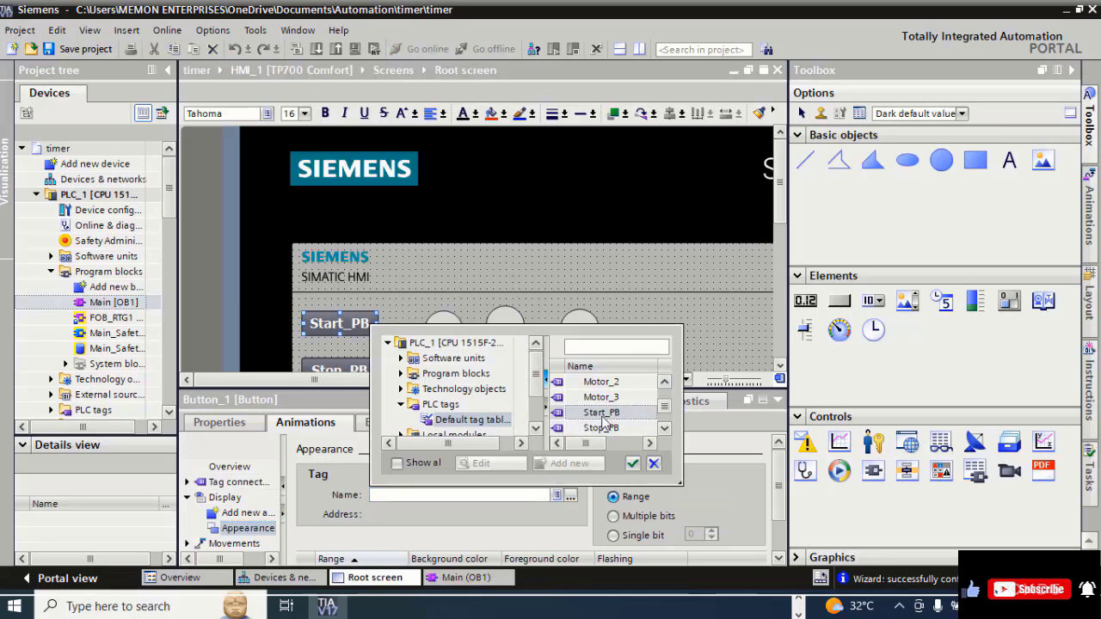
left_click(606, 416)
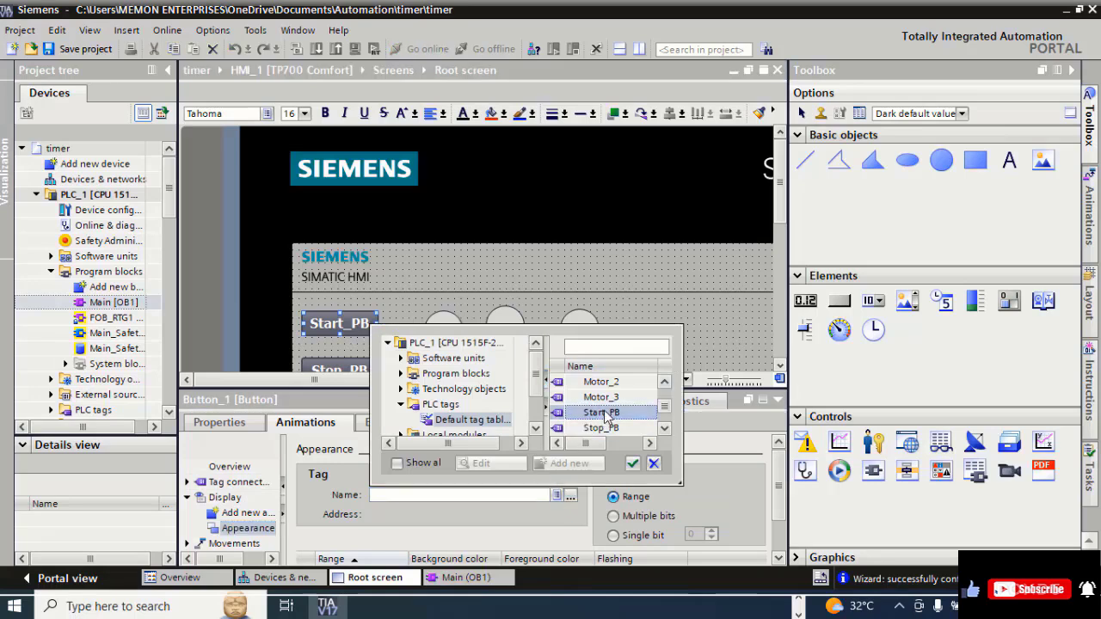
left_click(634, 463)
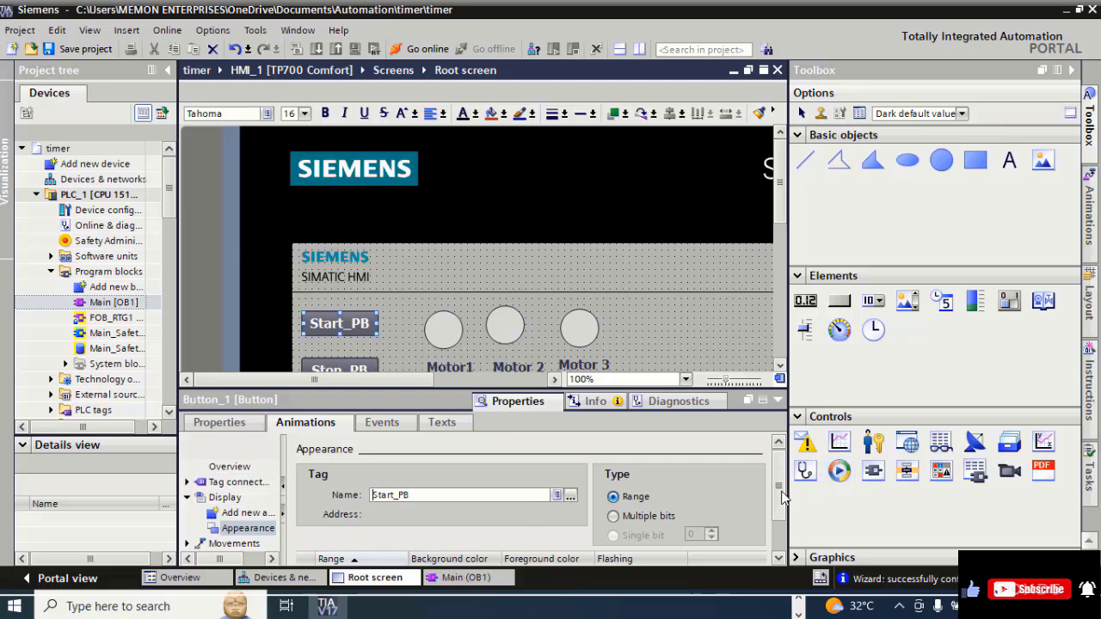
Add ranges 0 and 1, giving range 1 a new background colour
scroll(783, 497, "down", 1)
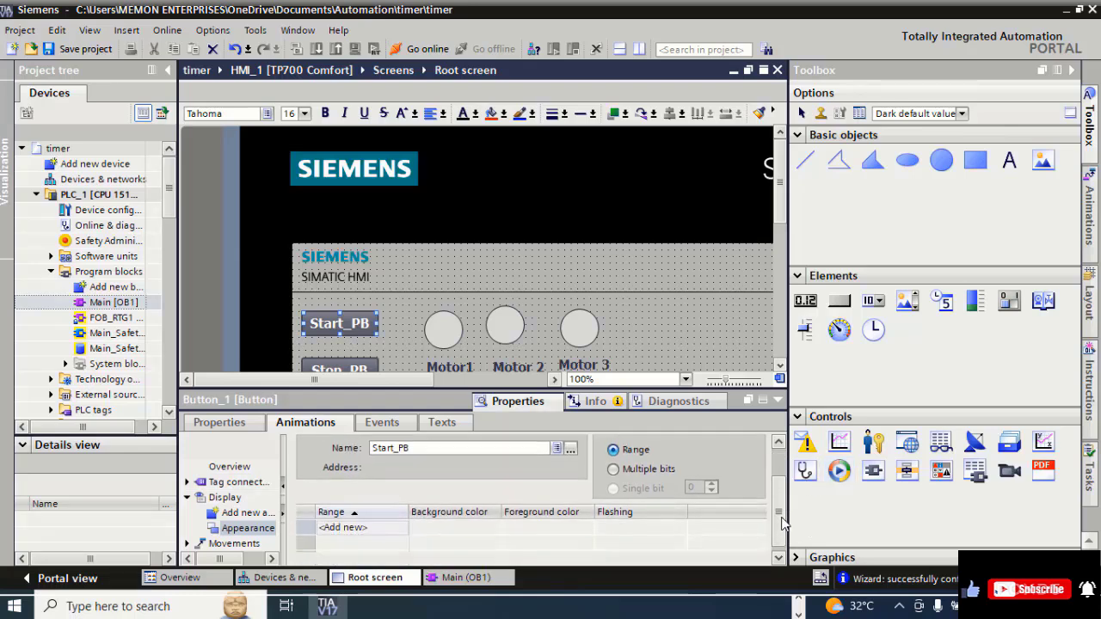
double_click(347, 530)
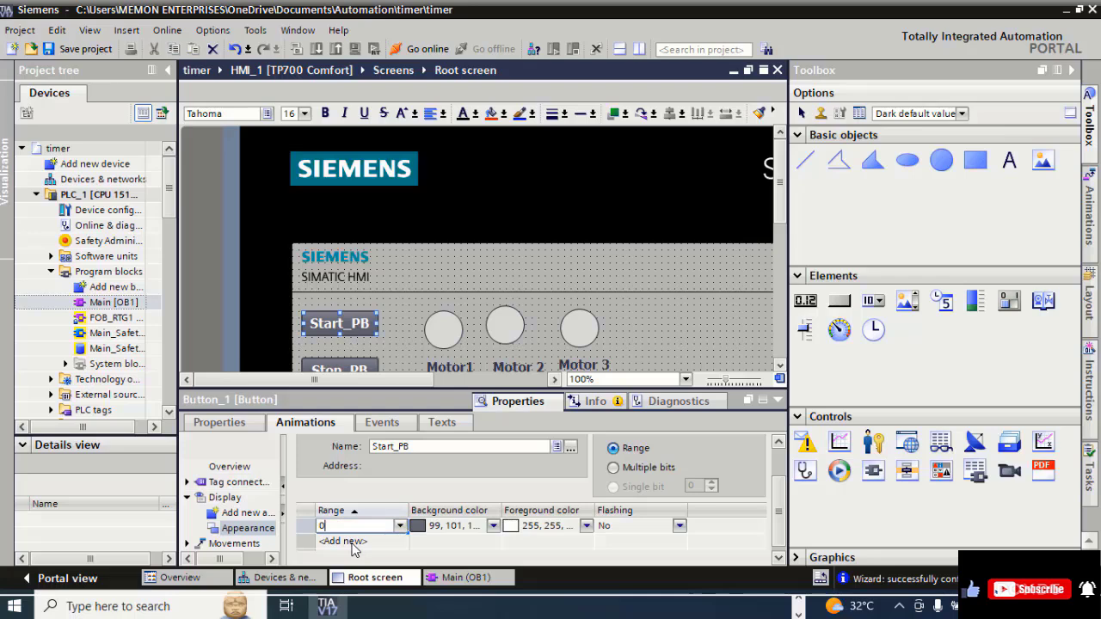
double_click(352, 542)
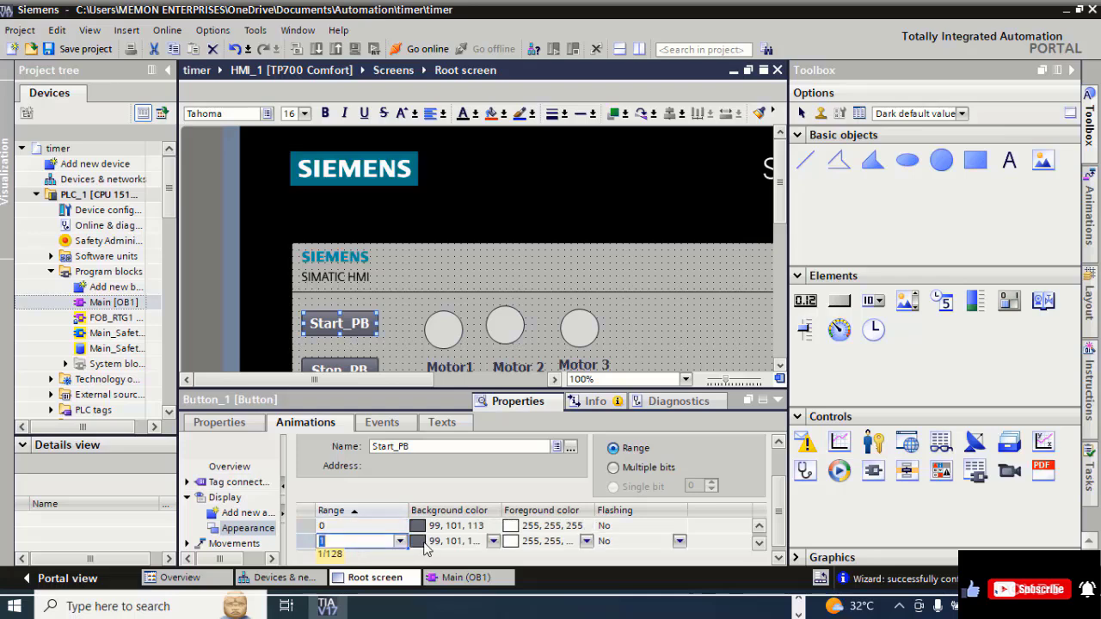
left_click(498, 544)
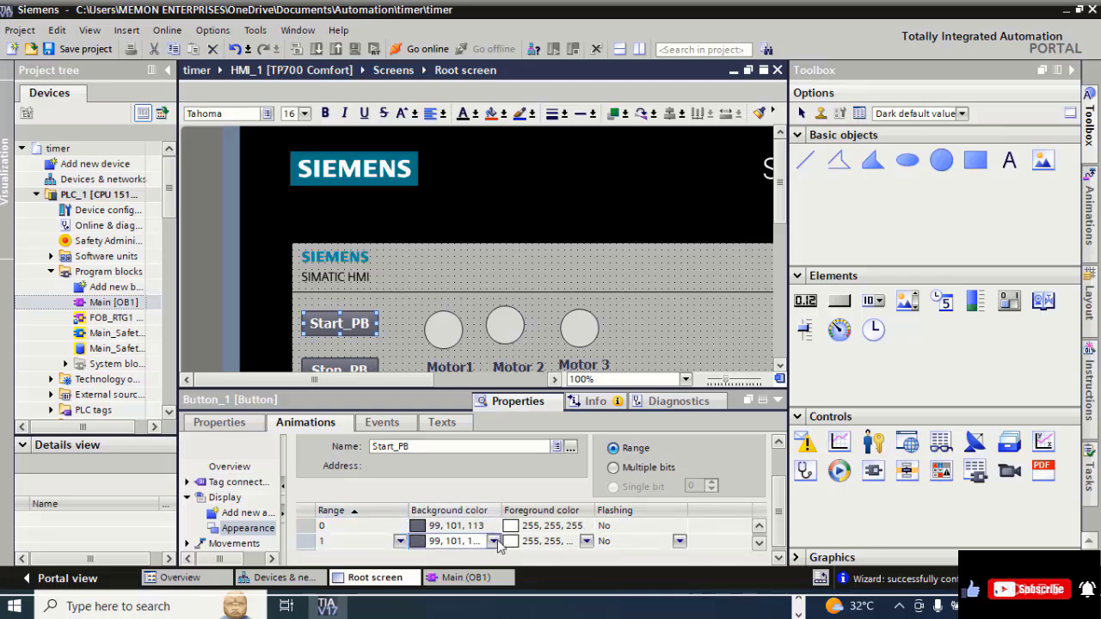
left_click(495, 543)
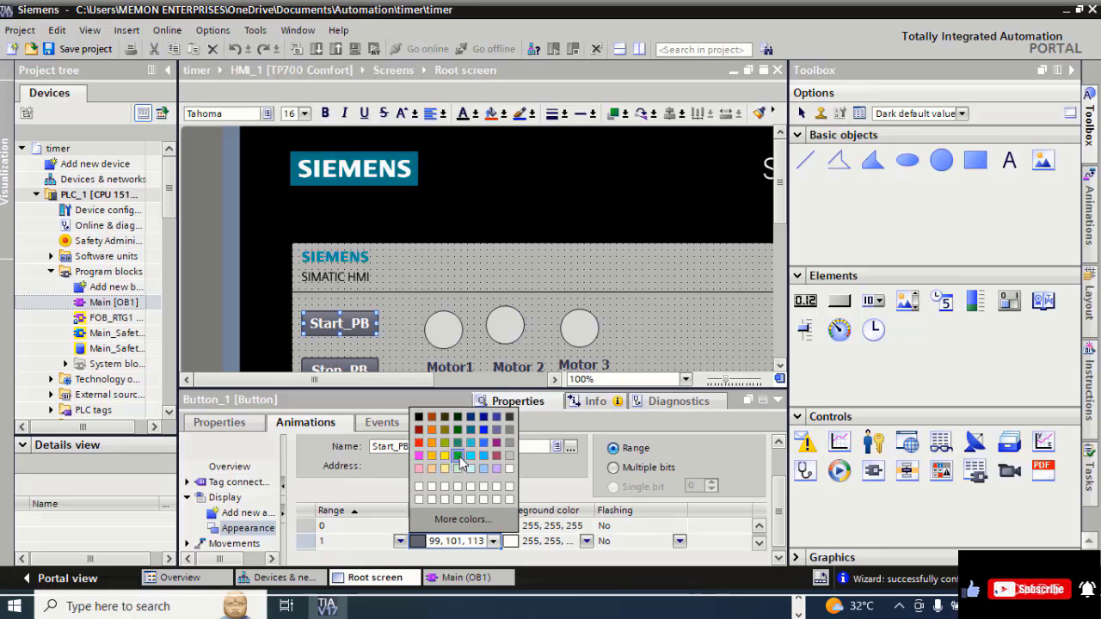
left_click(461, 463)
left_click(780, 400)
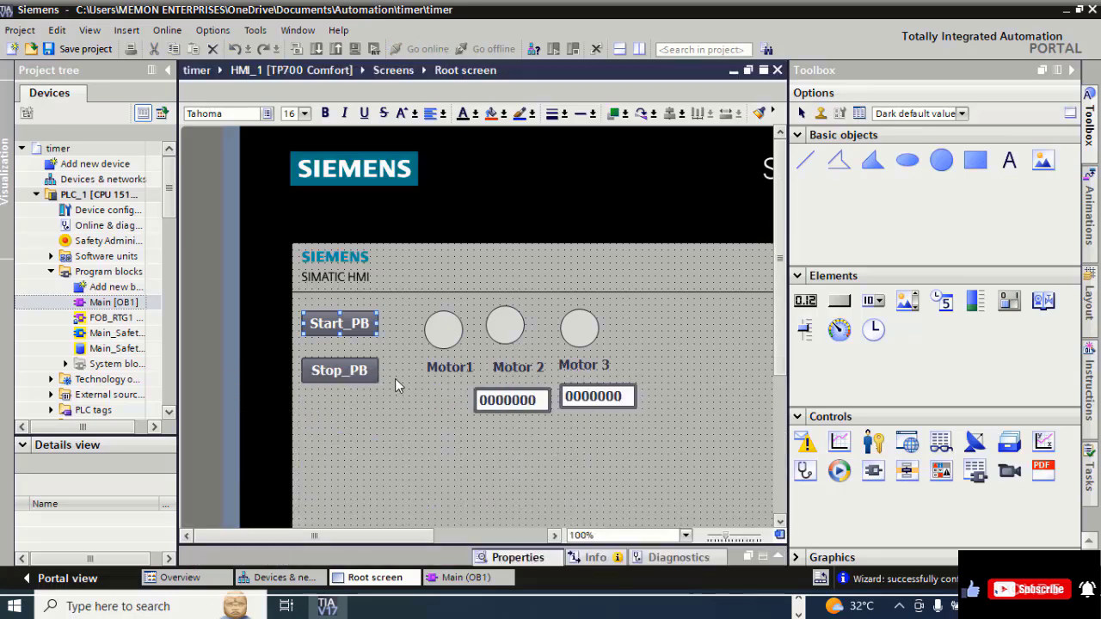
Add SetBitWhileKeyPressed to the Stop_PB button's Press event
right_click(344, 370)
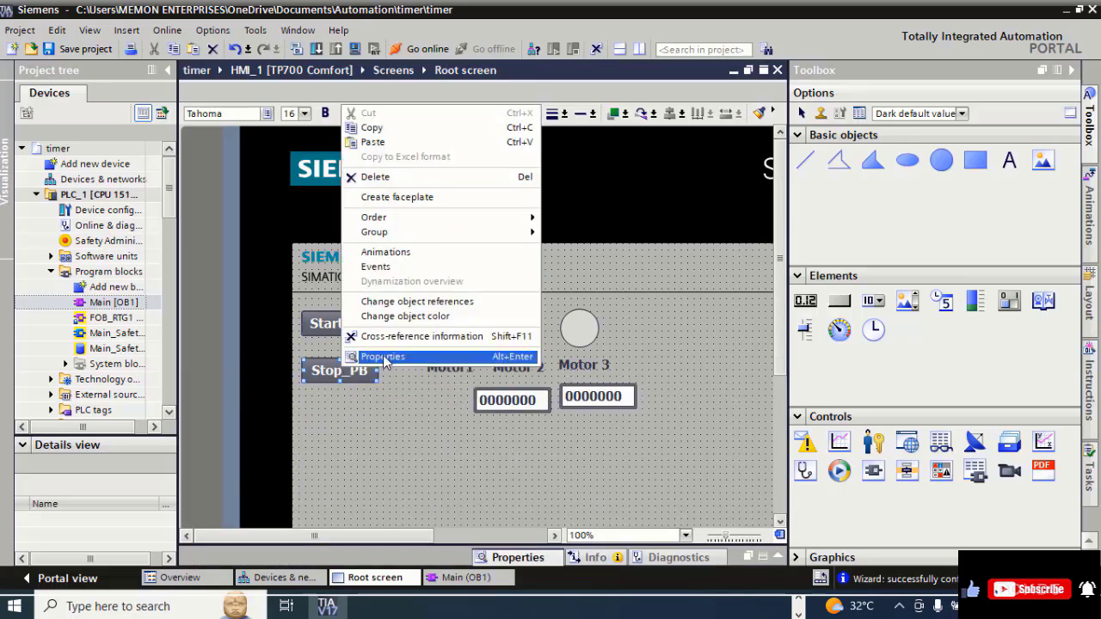
left_click(383, 356)
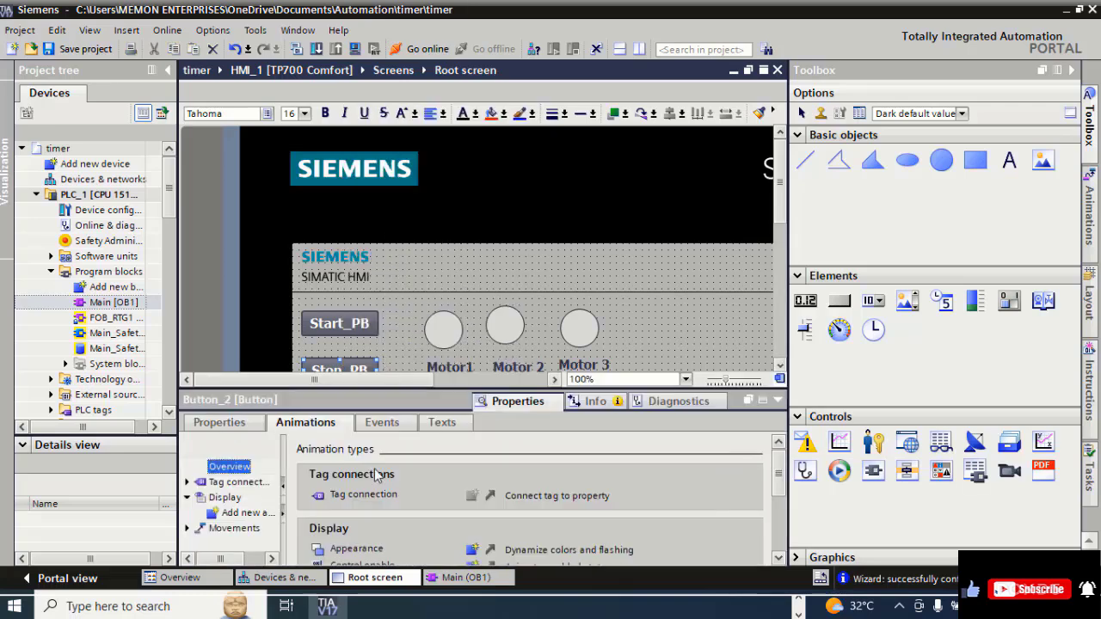
left_click(383, 422)
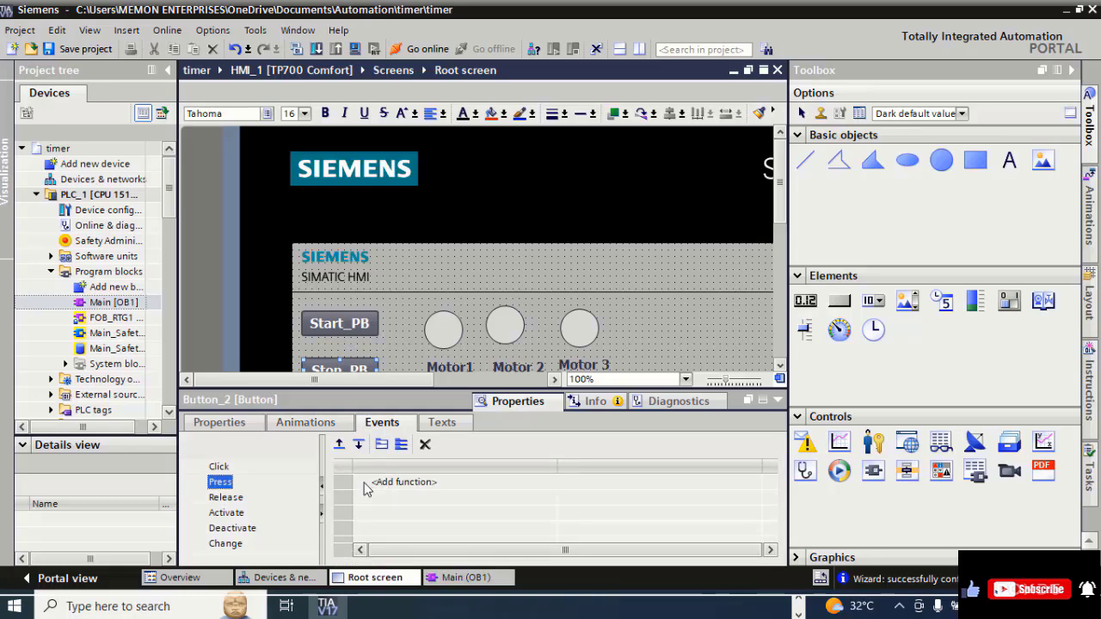
left_click(412, 483)
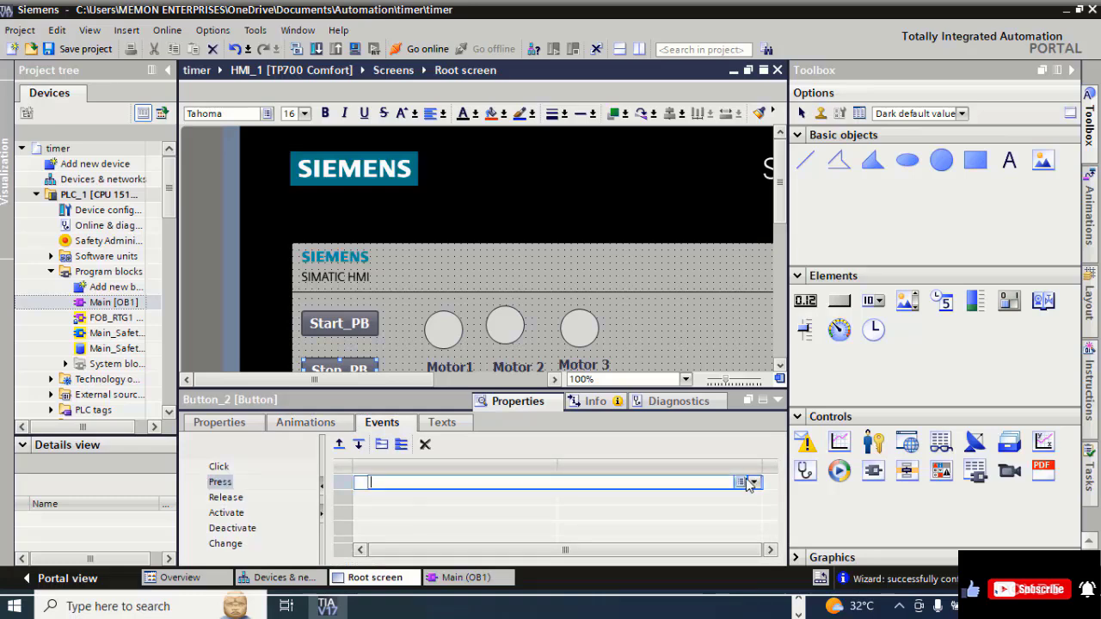
type("setbit")
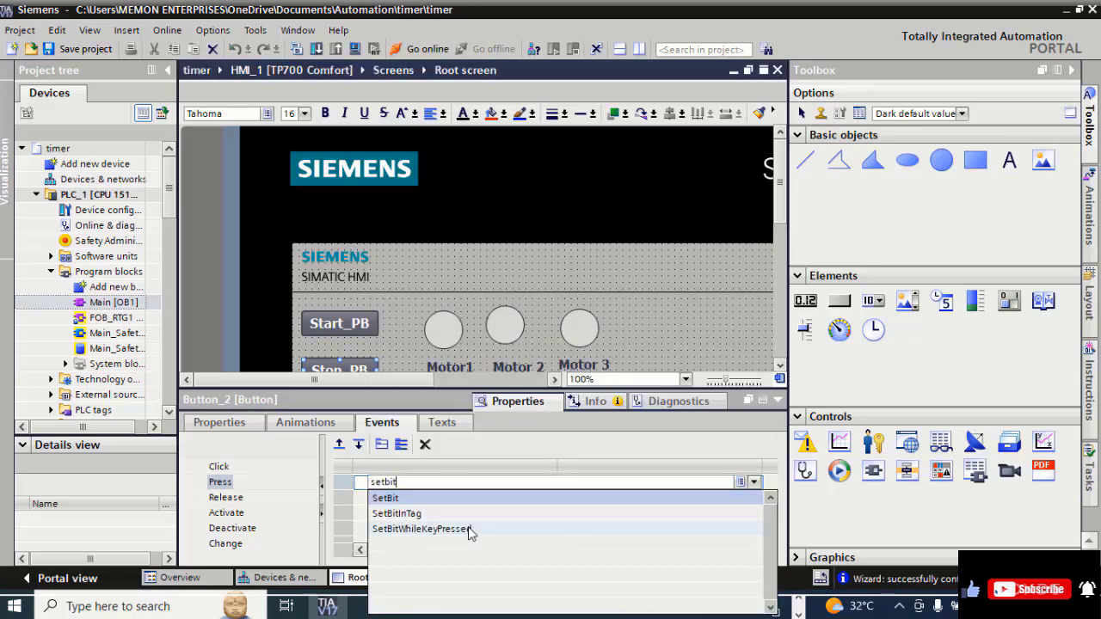
left_click(470, 531)
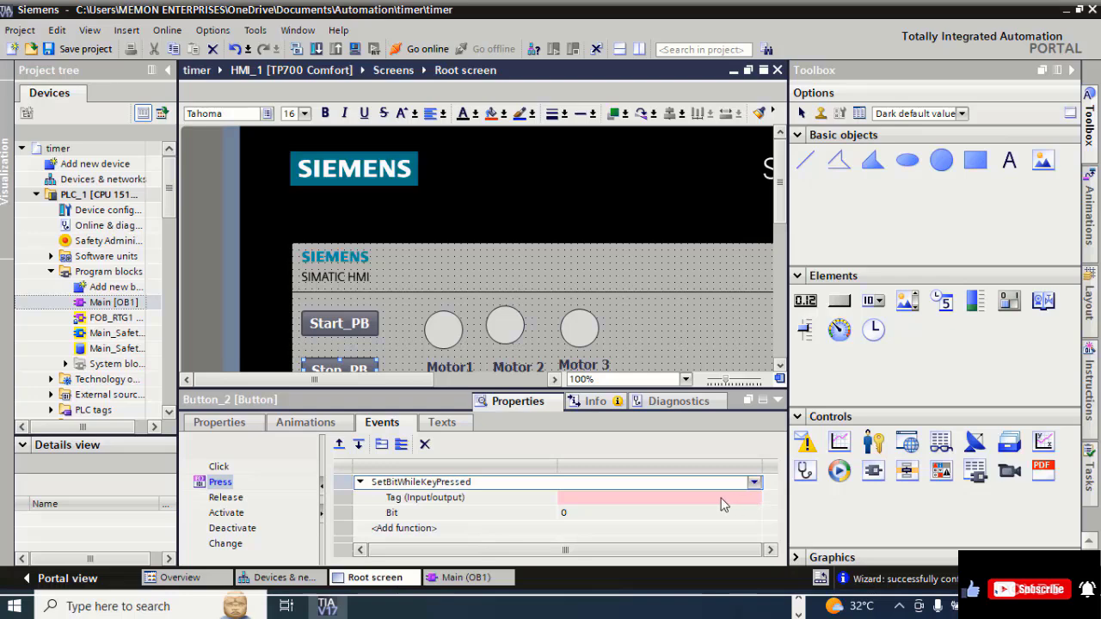
Set the function's tag parameter to Stop_PB
left_click(722, 504)
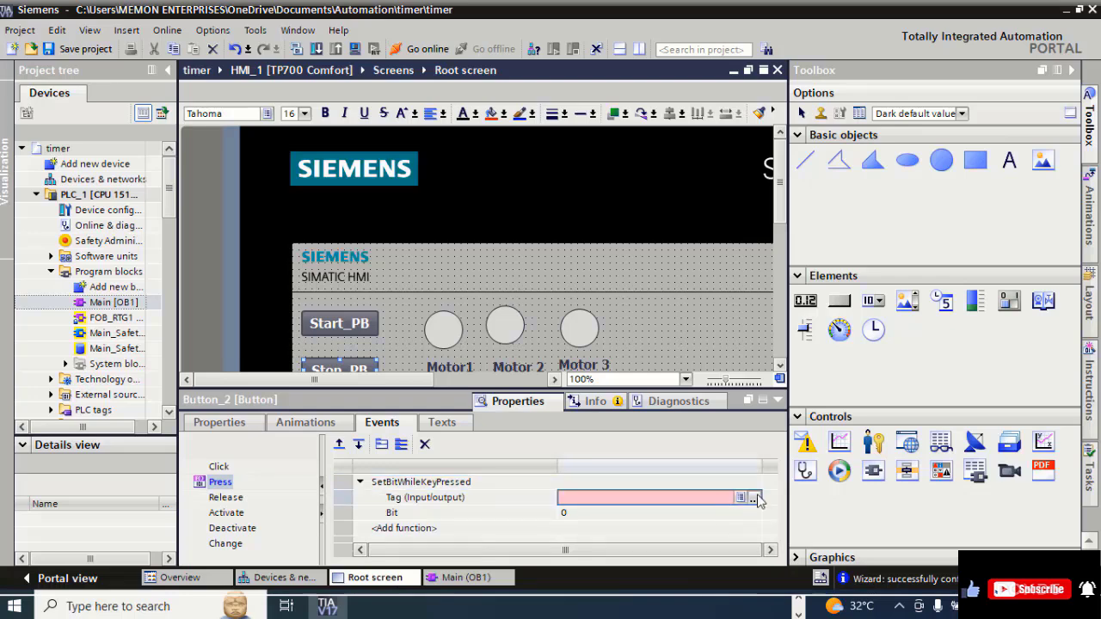
left_click(755, 499)
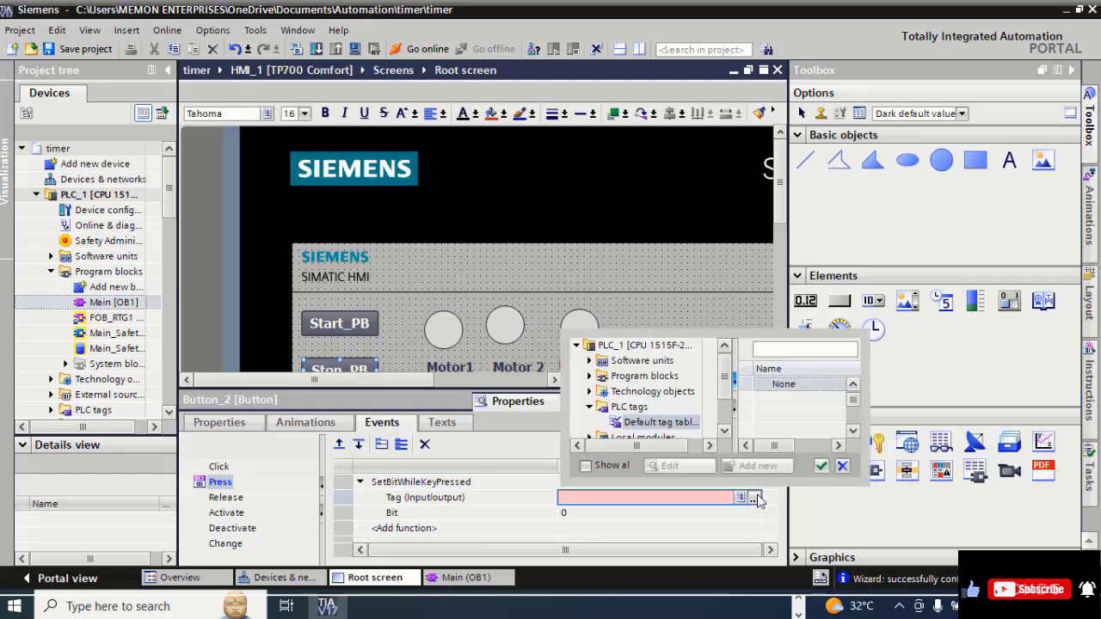
left_click(807, 432)
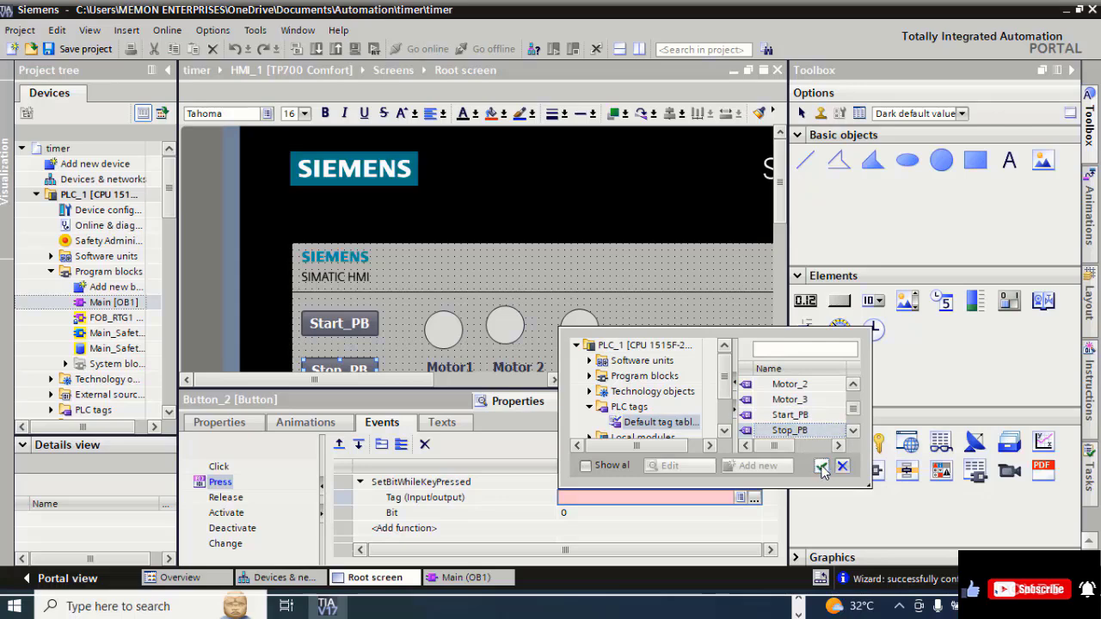
left_click(822, 468)
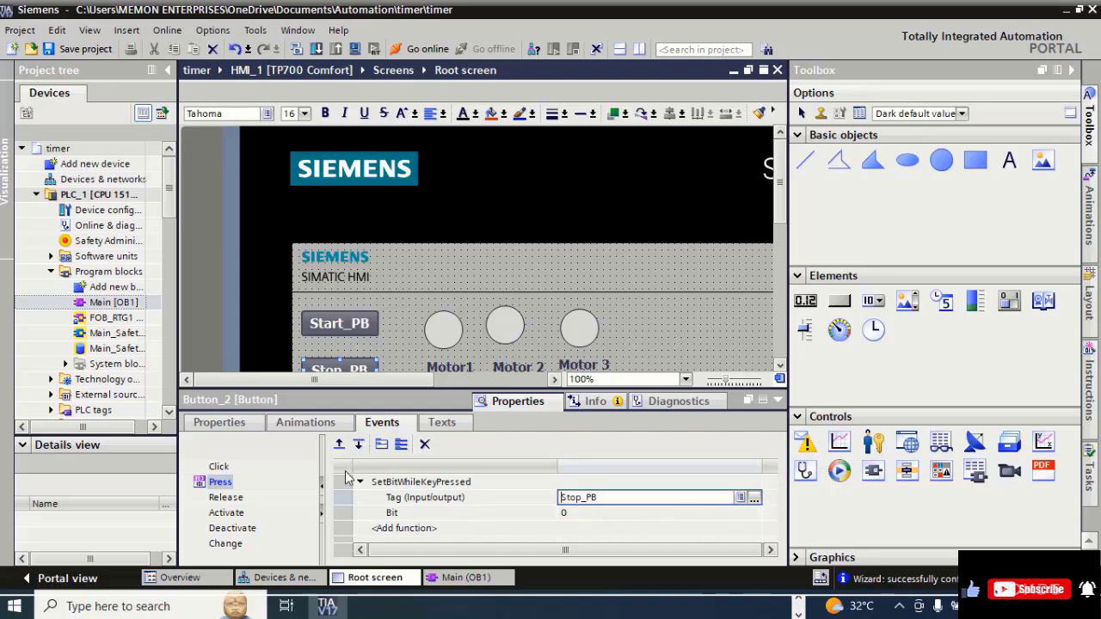
left_click(324, 424)
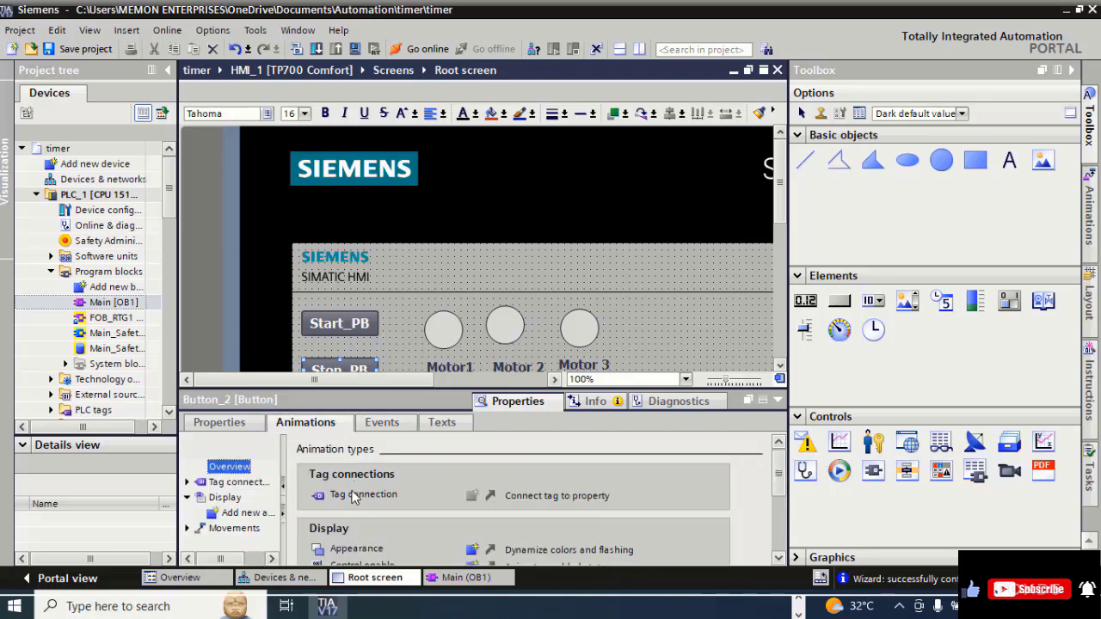
Add an Appearance display animation to Stop_PB driven by the Stop_PB tag
left_click(225, 498)
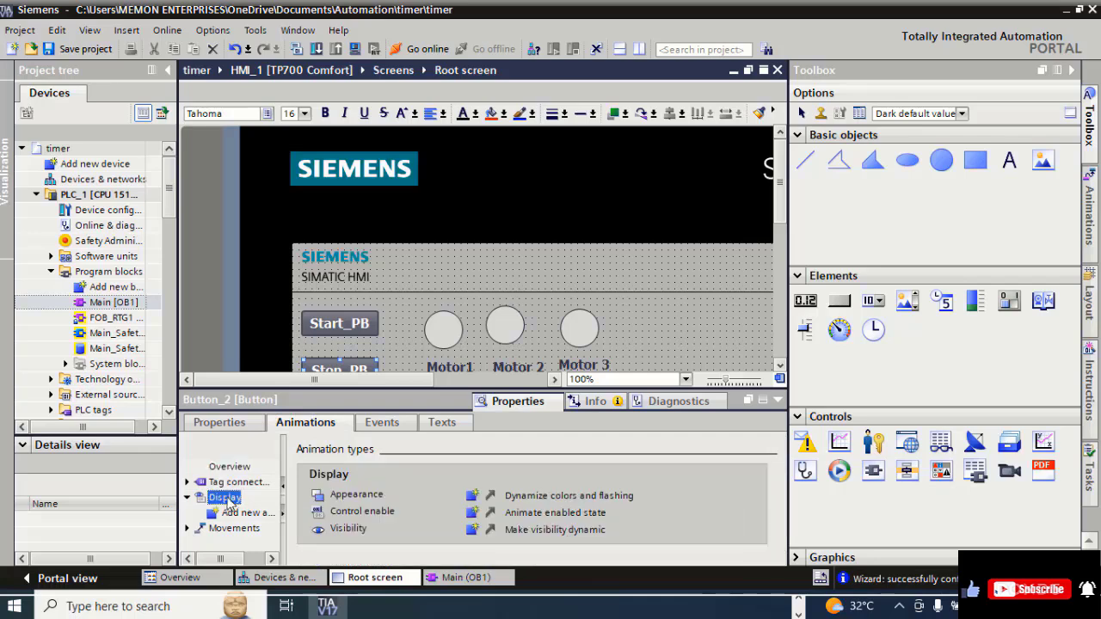
left_click(244, 514)
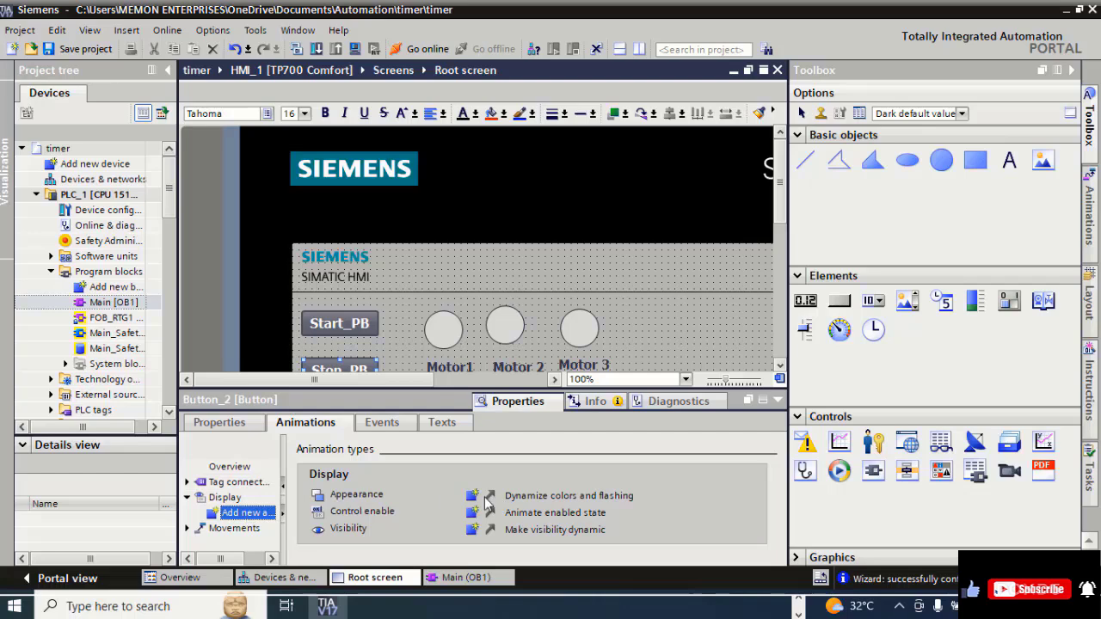
double_click(247, 519)
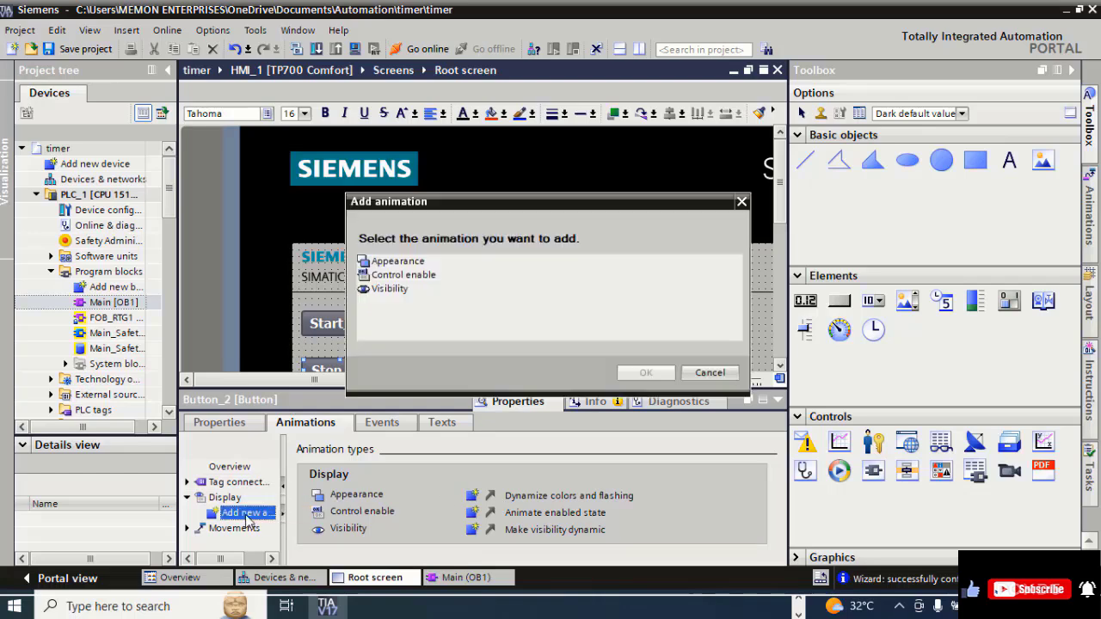
left_click(410, 262)
left_click(645, 371)
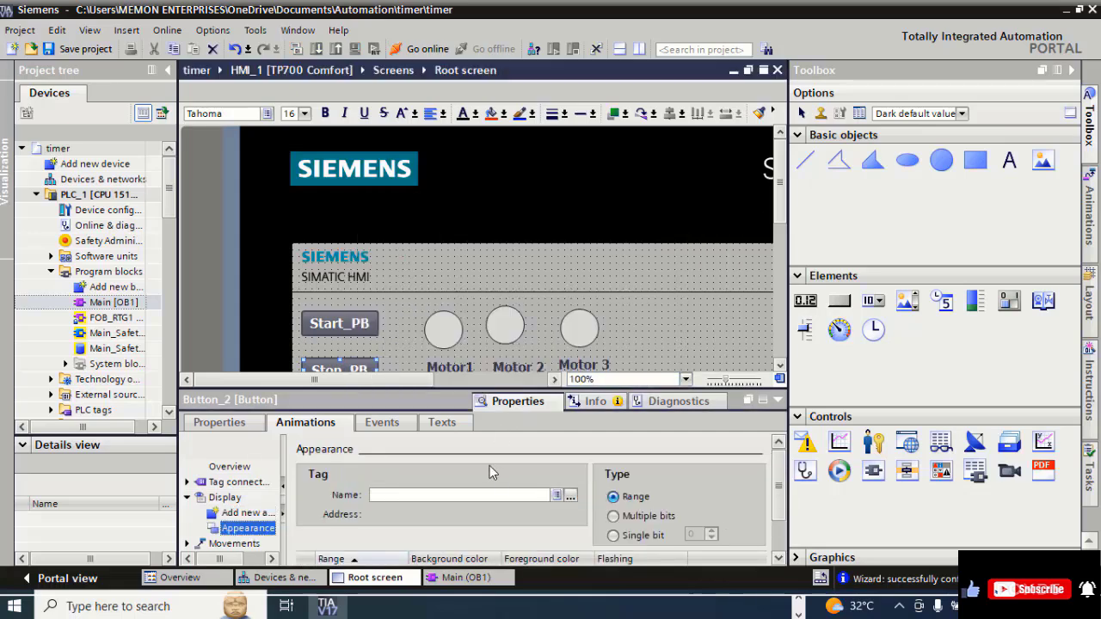
left_click(571, 497)
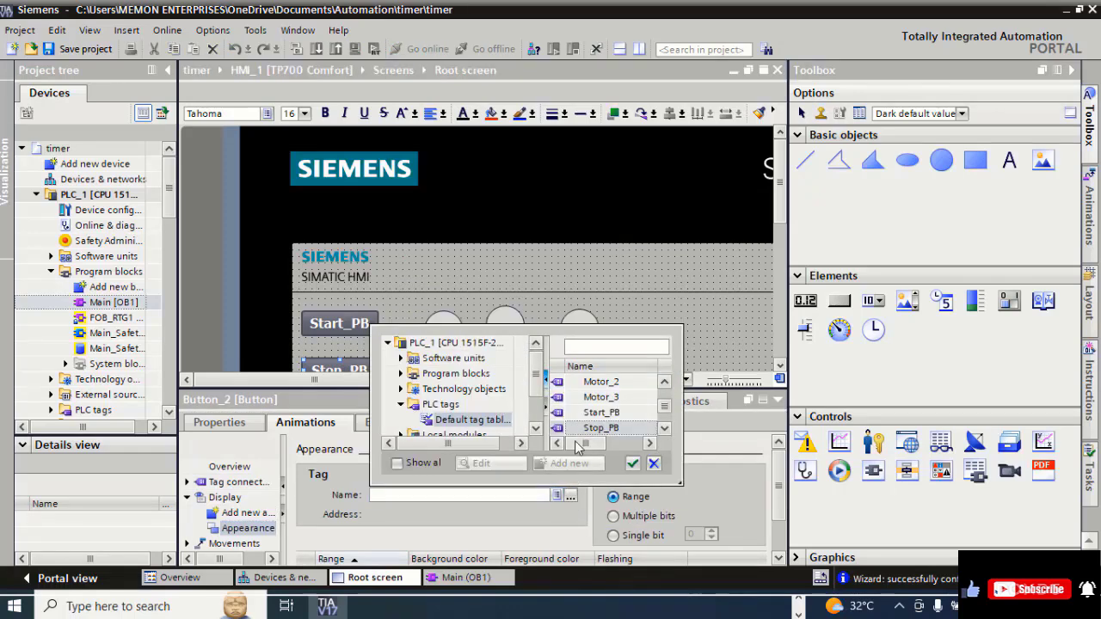
left_click(596, 428)
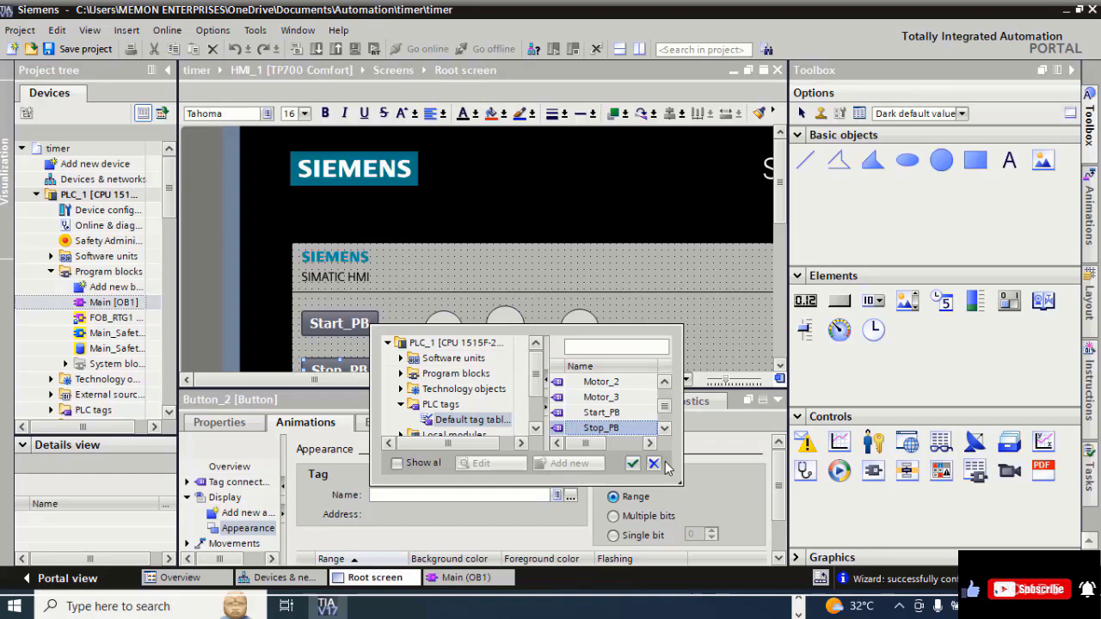
left_click(633, 464)
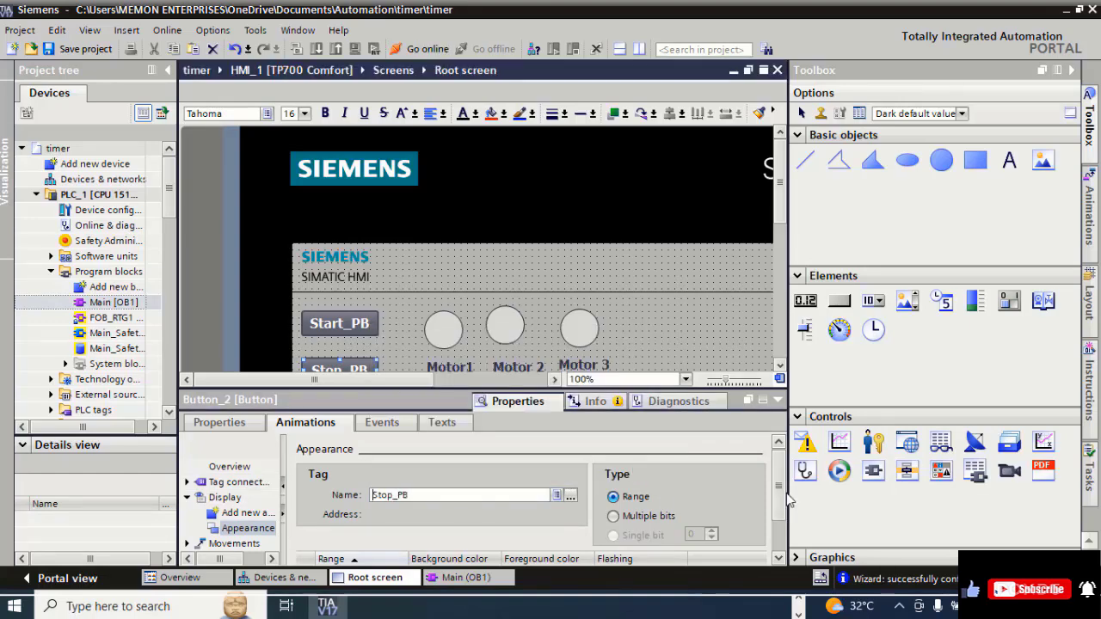
Add ranges 0 and 1, with range 1's background pink (255, 0, 255)
scroll(784, 512, "down", 2)
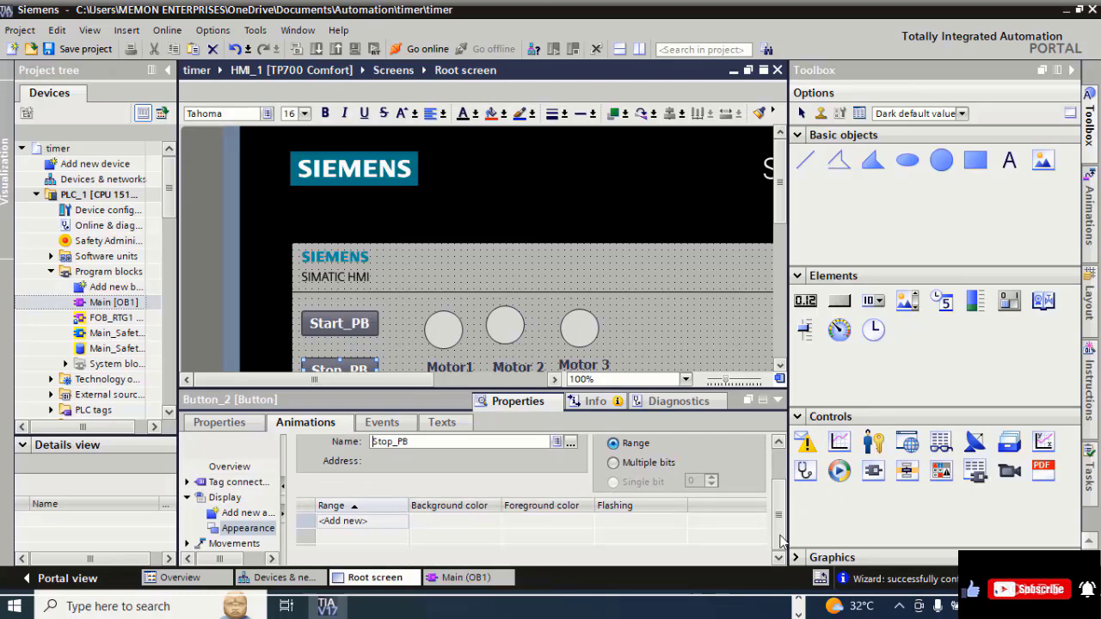
left_click(357, 522)
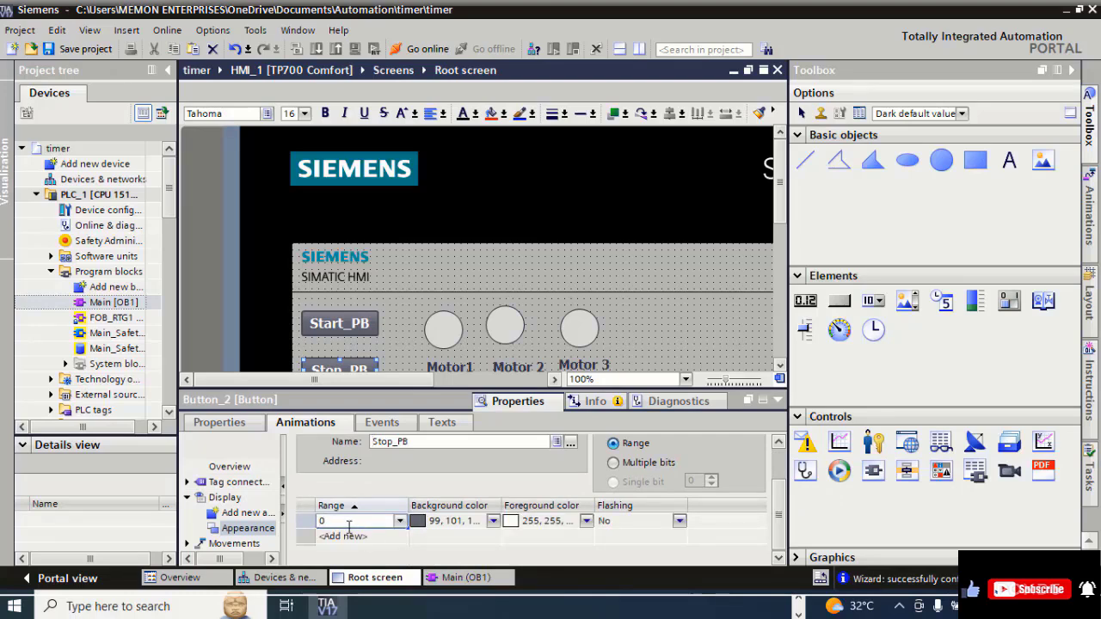
left_click(347, 537)
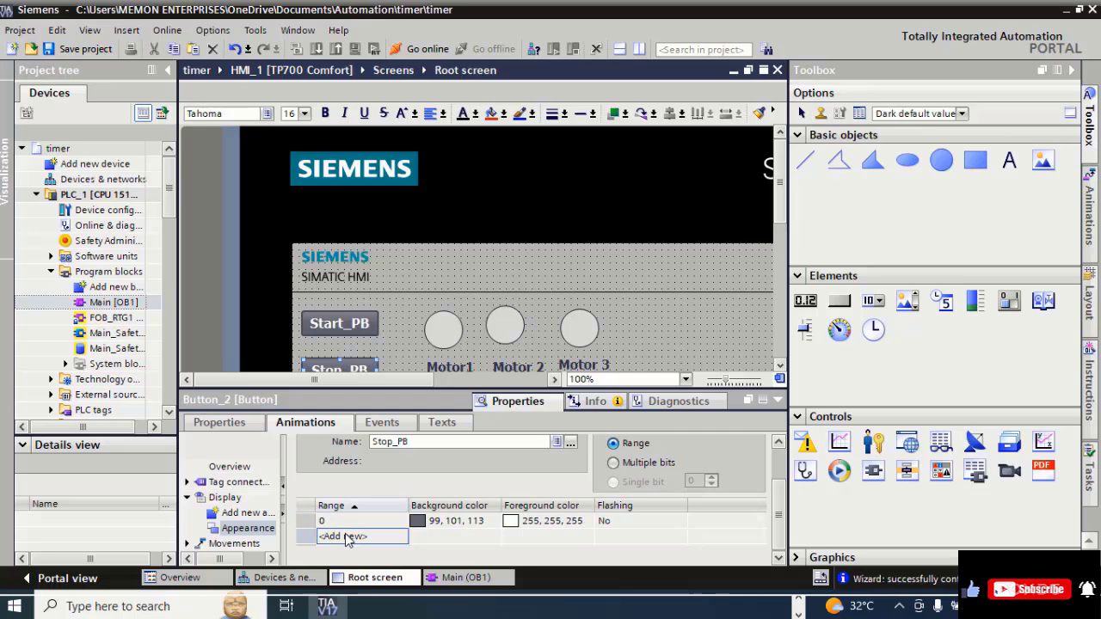
left_click(347, 537)
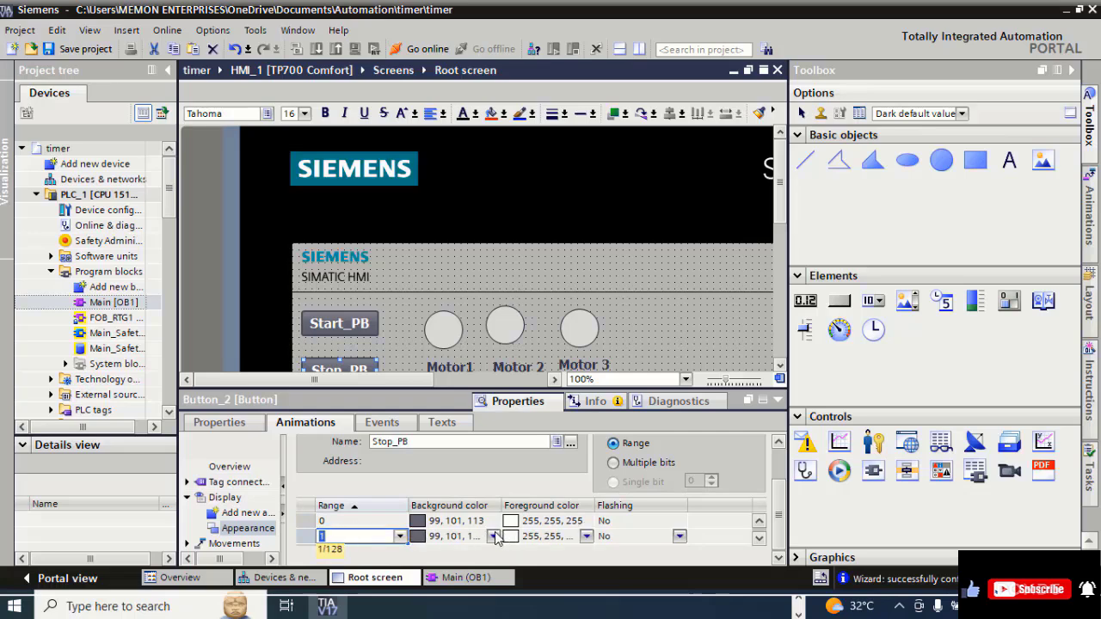
left_click(496, 538)
left_click(493, 536)
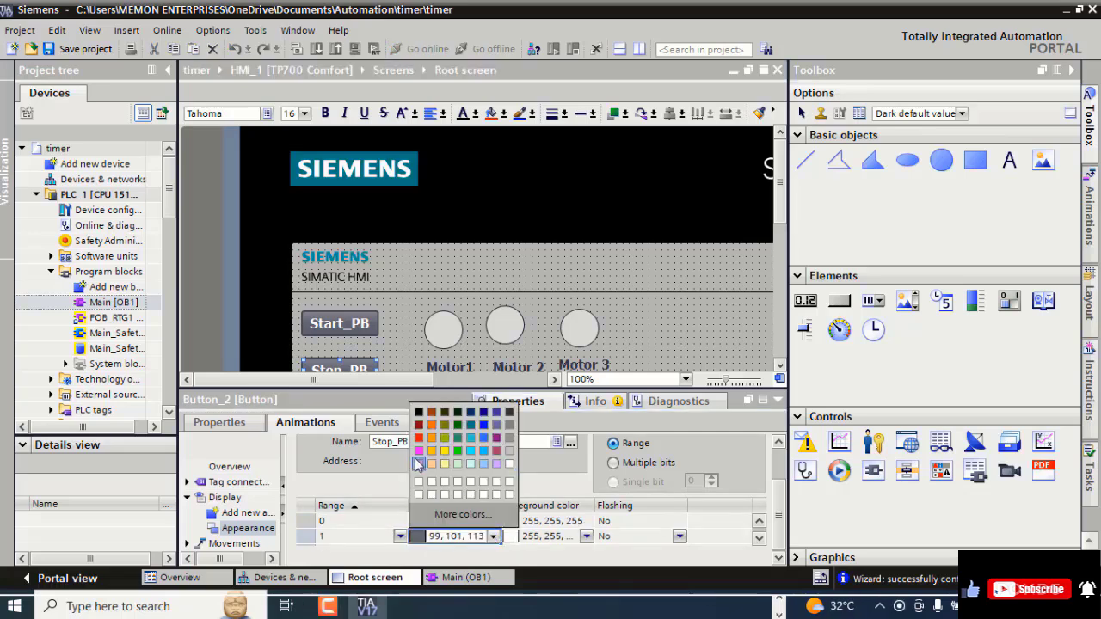
left_click(418, 450)
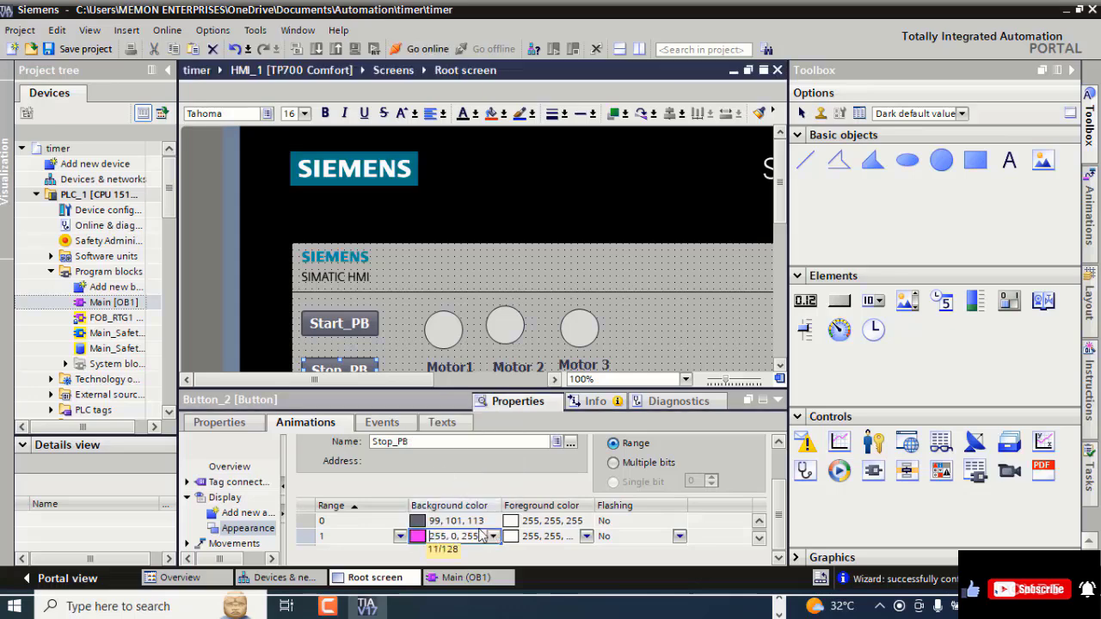
left_click(779, 401)
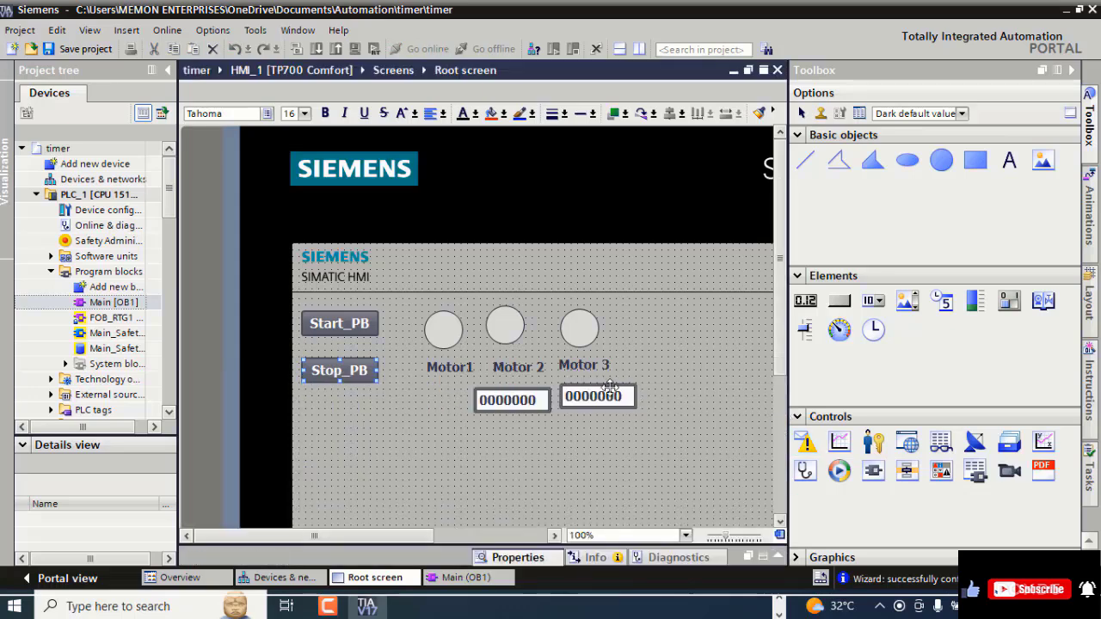
Add an Appearance animation to the Motor1 circle from its properties
right_click(442, 329)
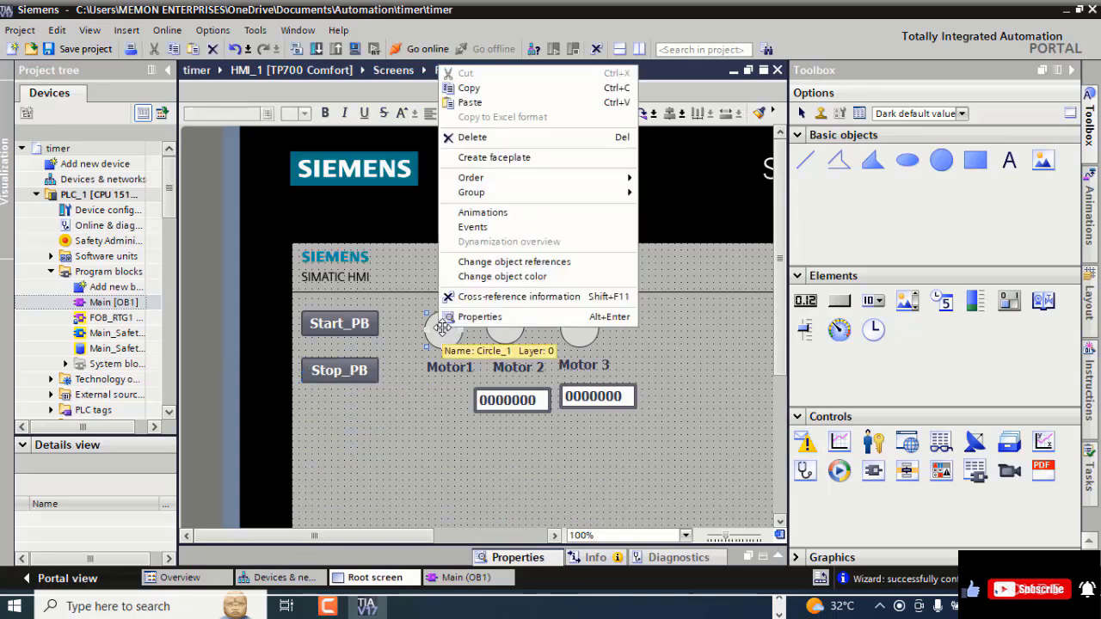
left_click(477, 318)
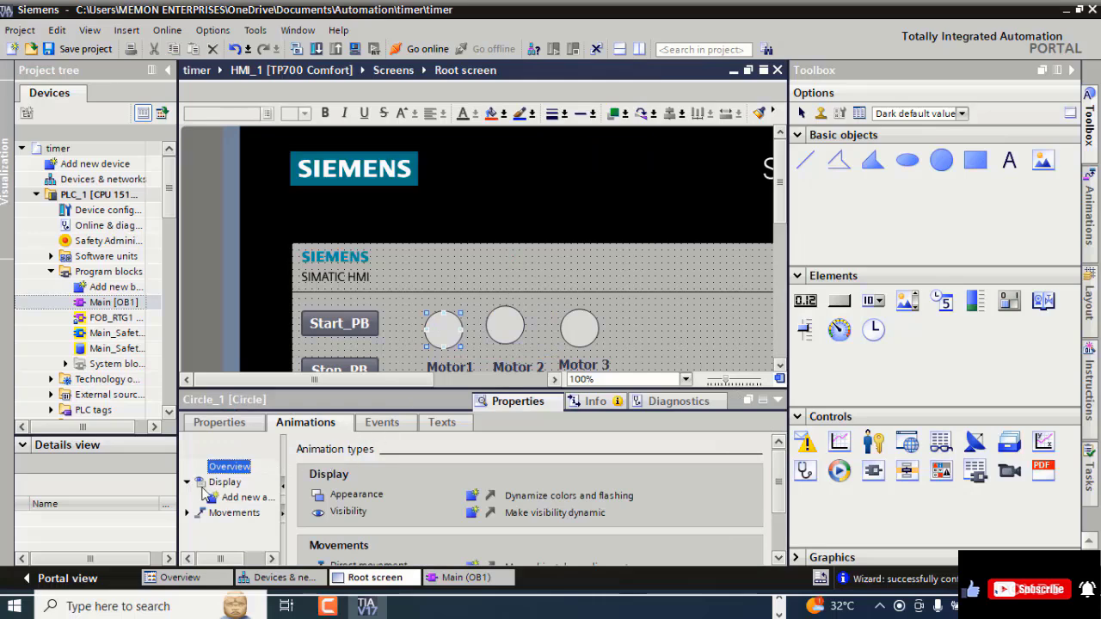
double_click(251, 502)
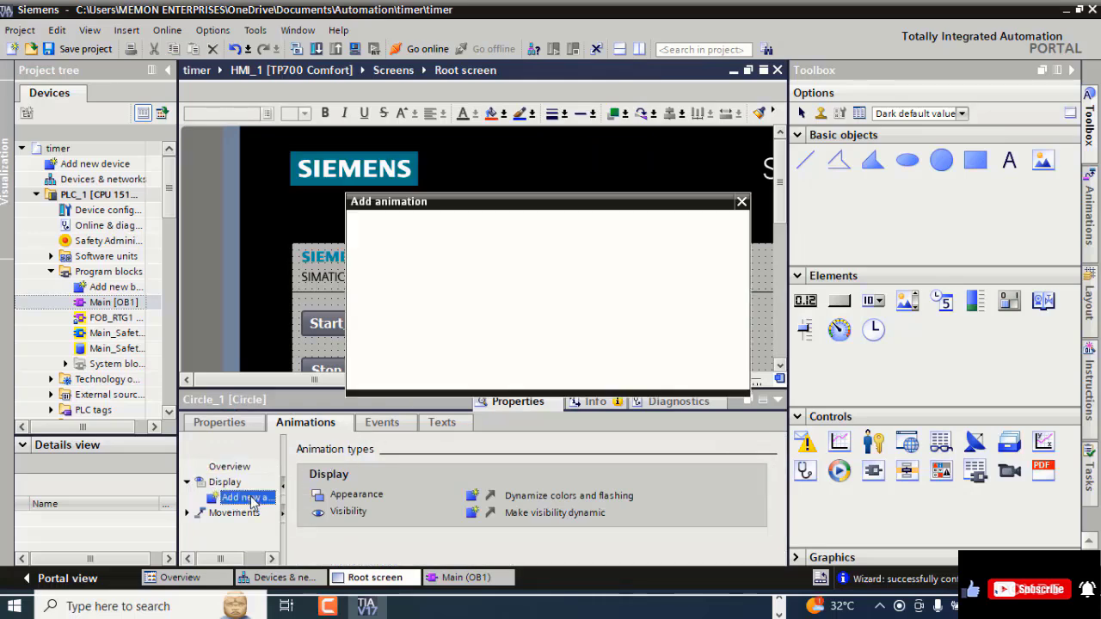
left_click(413, 267)
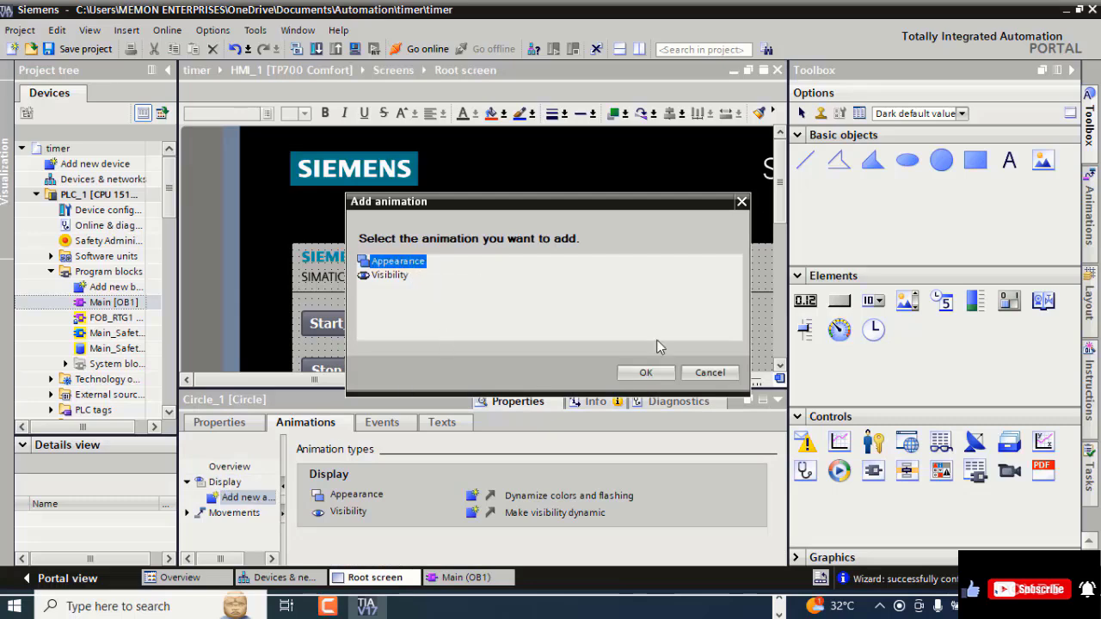
left_click(644, 374)
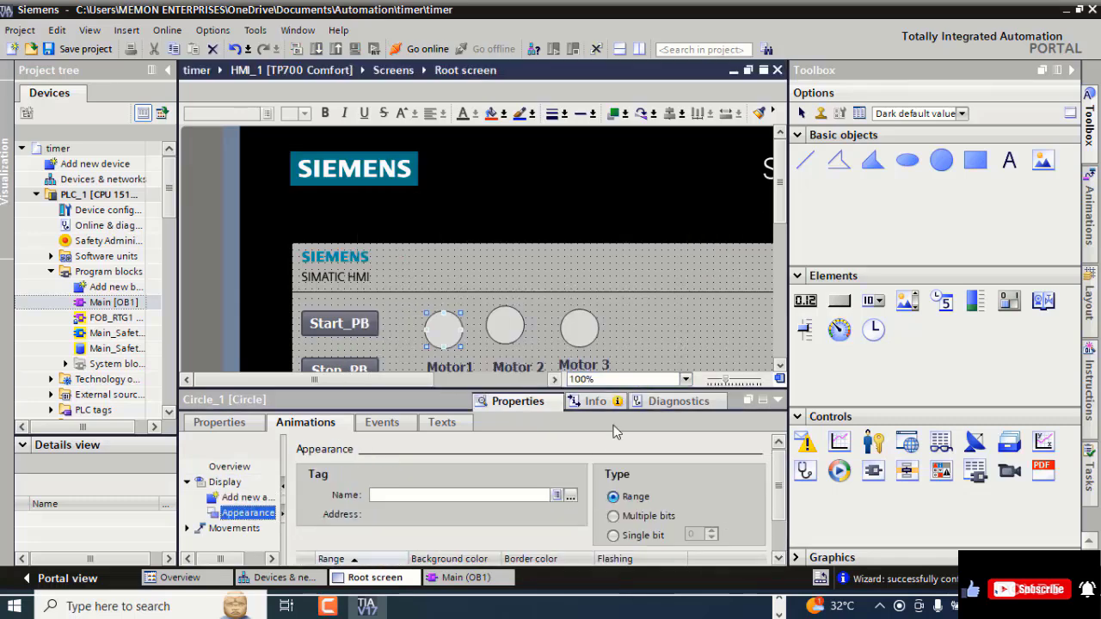
Tie the animation to the Motor_1 PLC tag
left_click(570, 497)
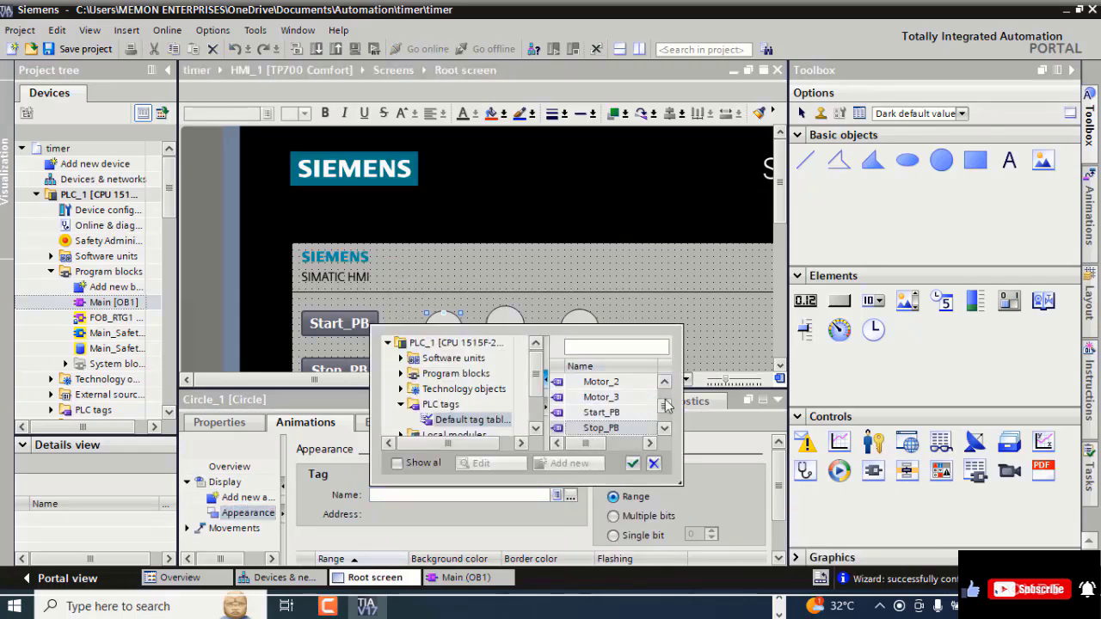
scroll(665, 410, "up", 1)
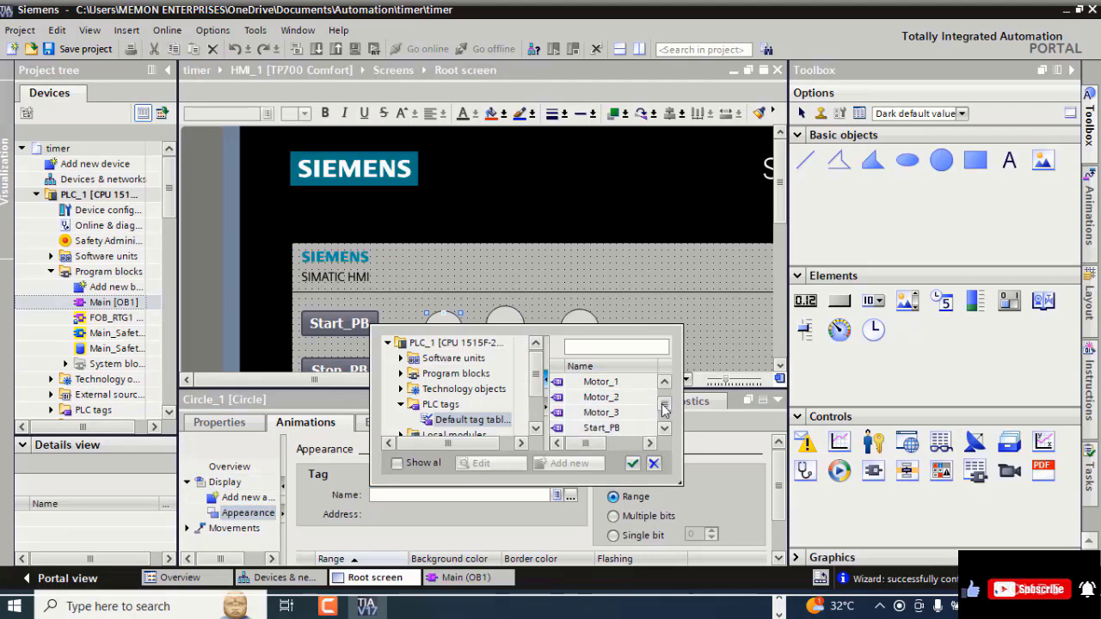
left_click(590, 383)
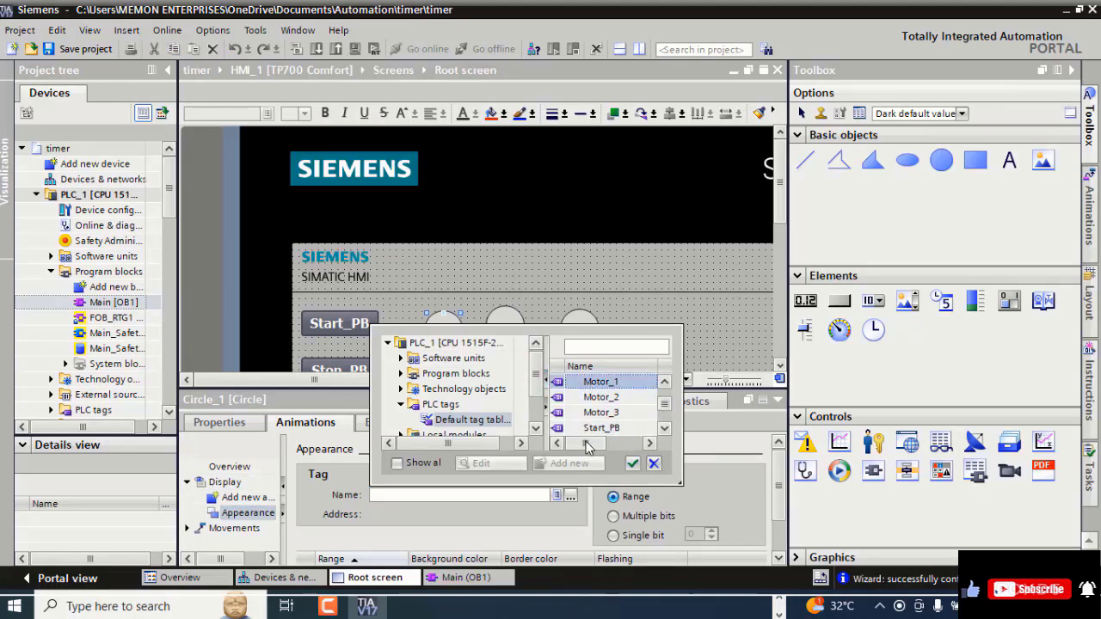
left_click(632, 465)
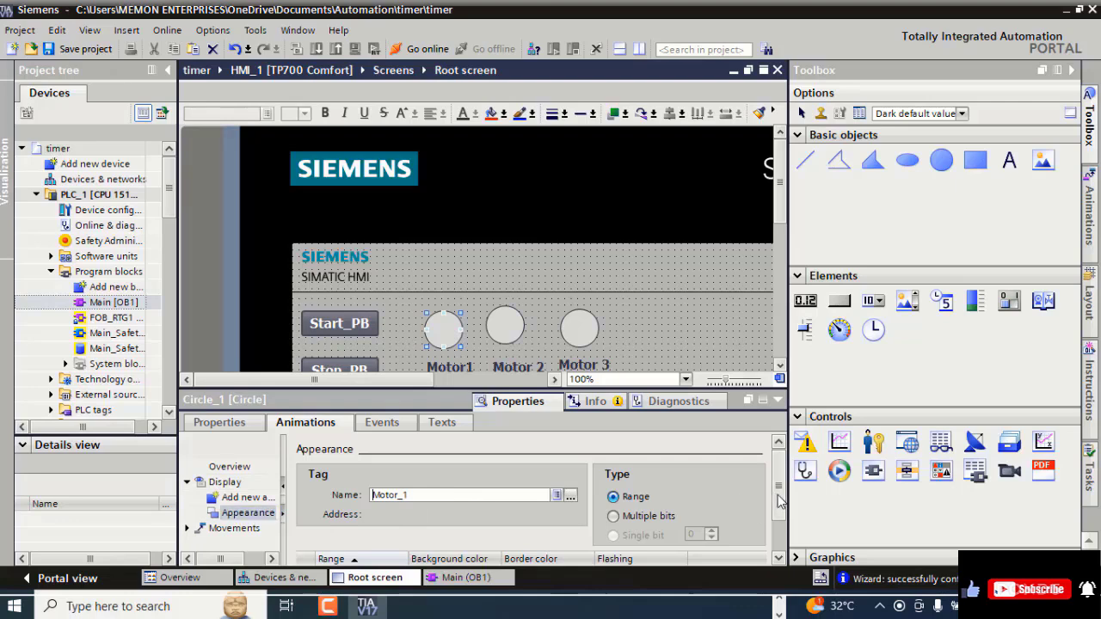
scroll(778, 502, "down", 2)
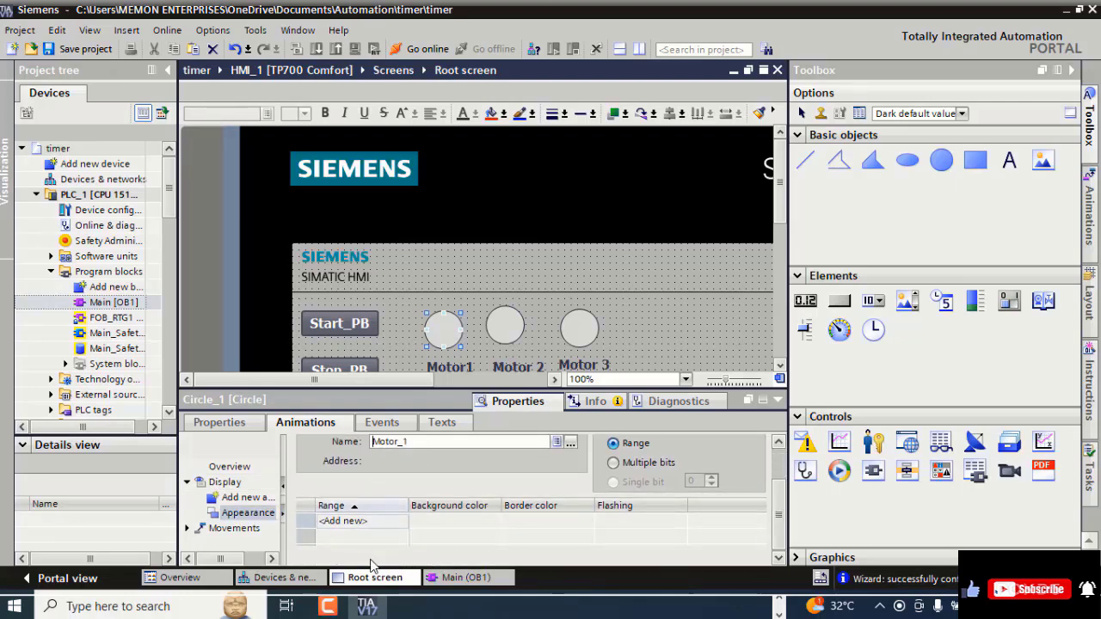
Add ranges 0 and 1 to Motor1's animation, with range 1 background green (0, 255, 0)
left_click(341, 521)
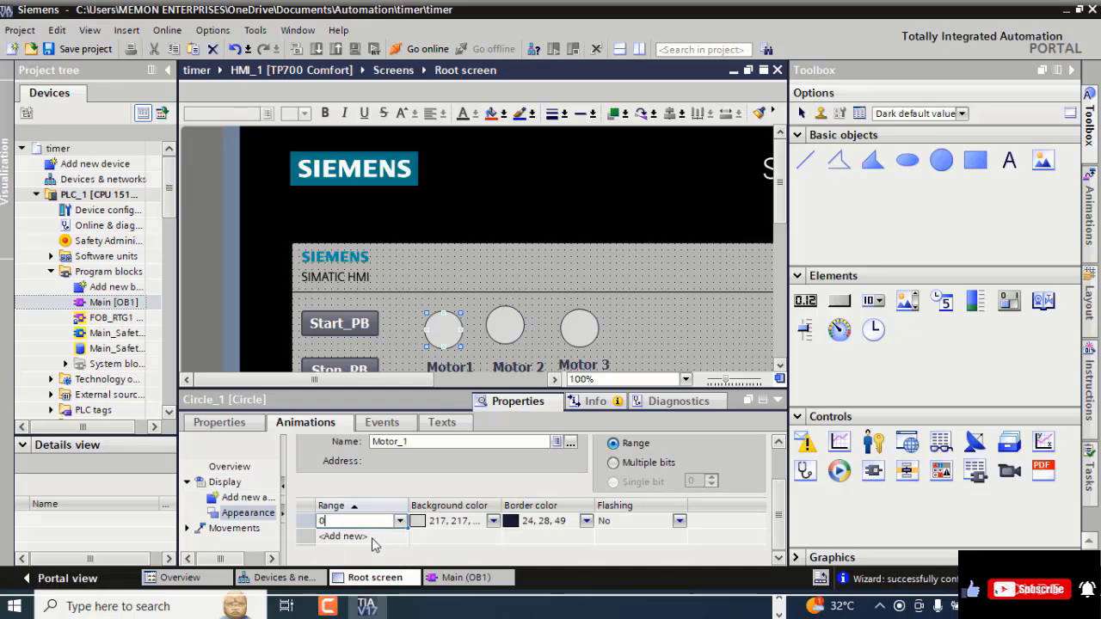
left_click(371, 539)
left_click(370, 539)
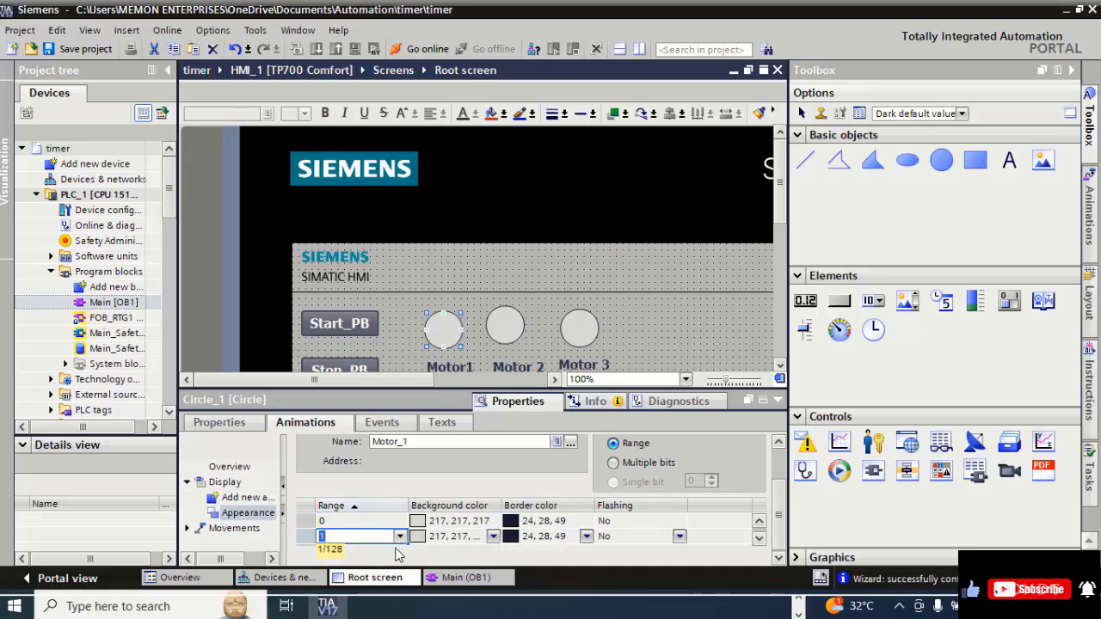
left_click(493, 537)
left_click(495, 539)
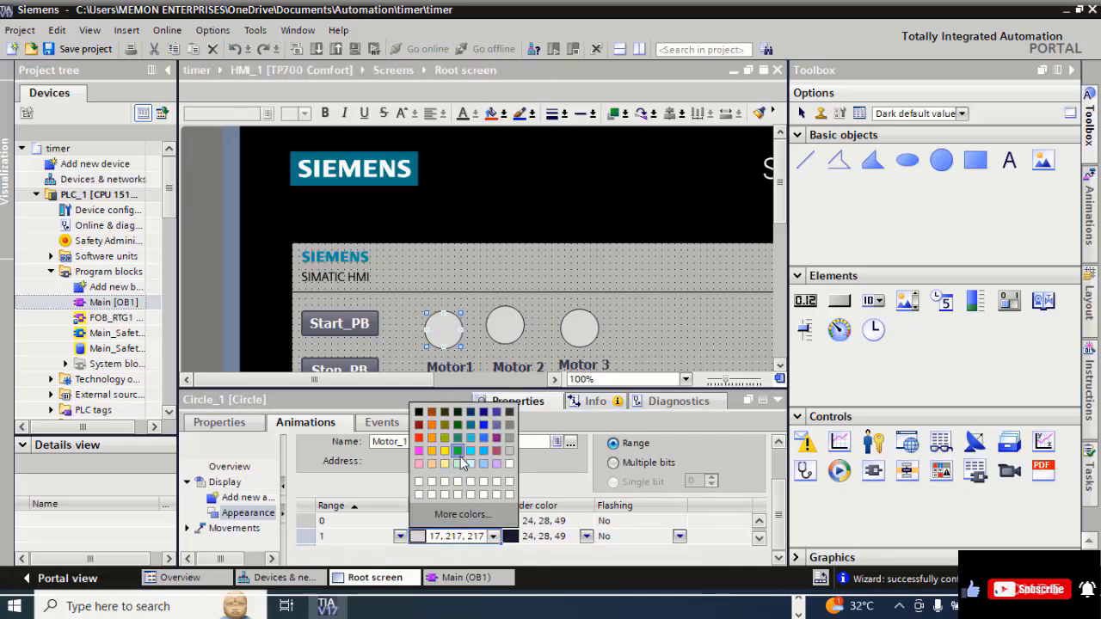
left_click(459, 452)
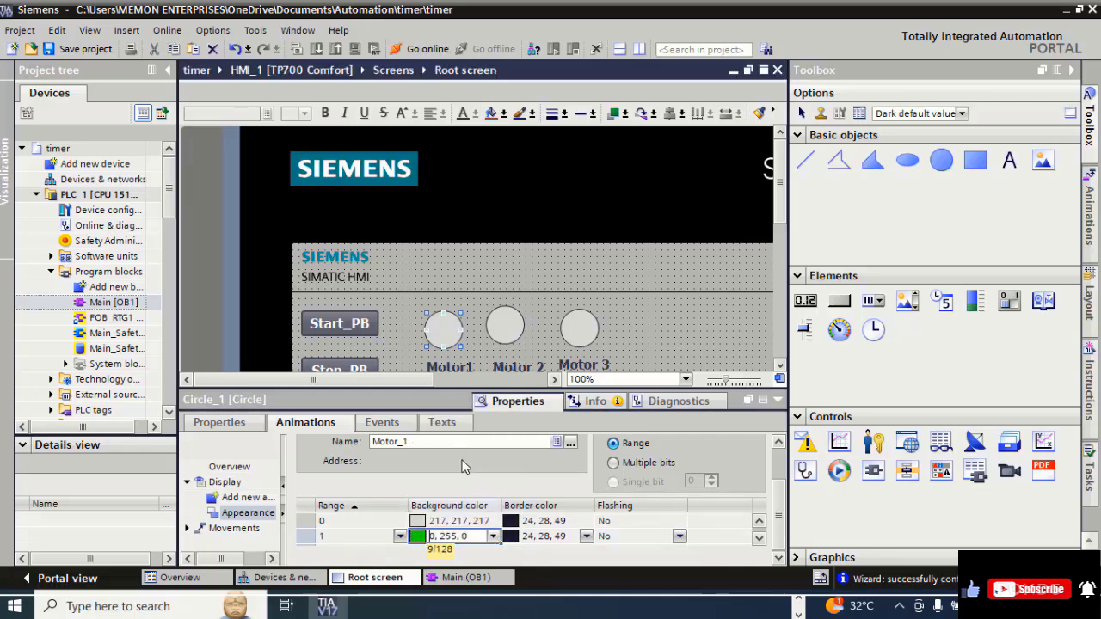
left_click(777, 403)
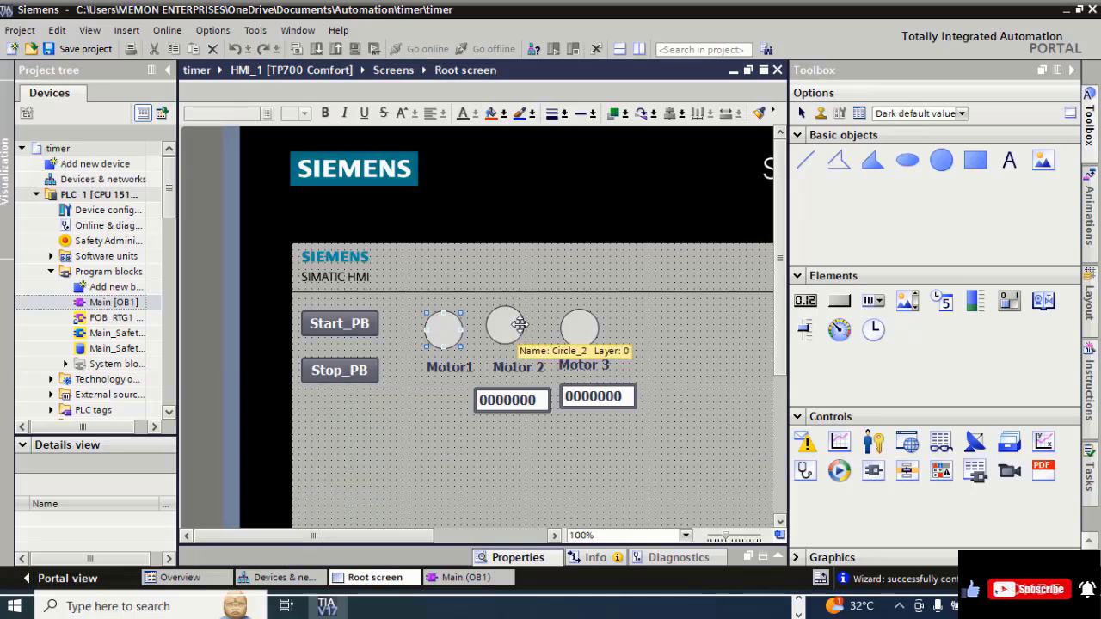
Add an Appearance animation to the Motor 2 circle from its properties
right_click(516, 325)
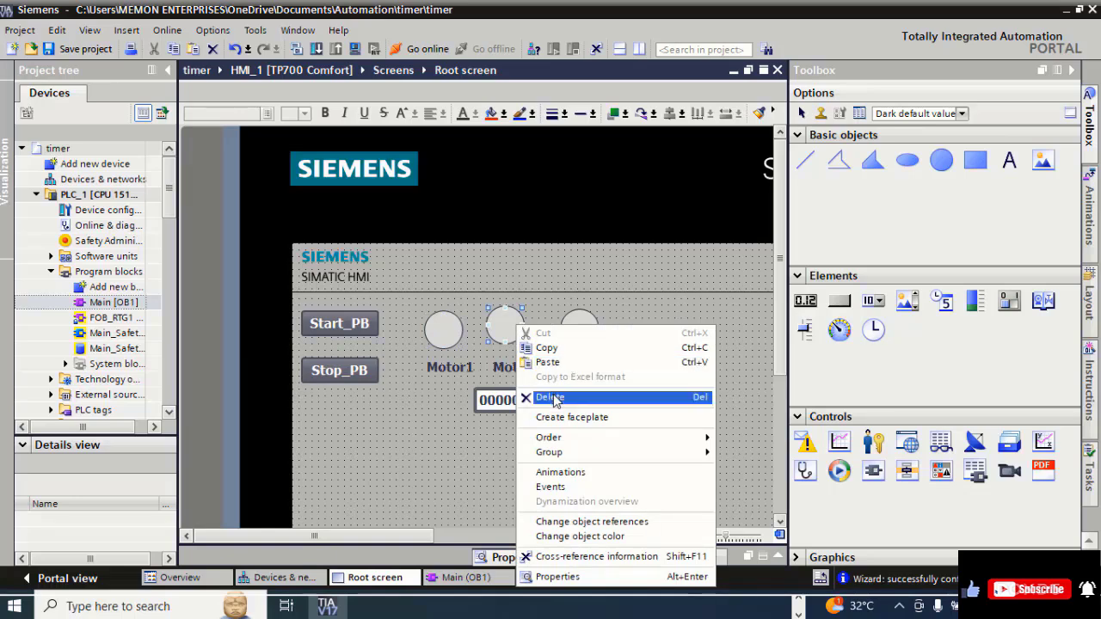
left_click(557, 577)
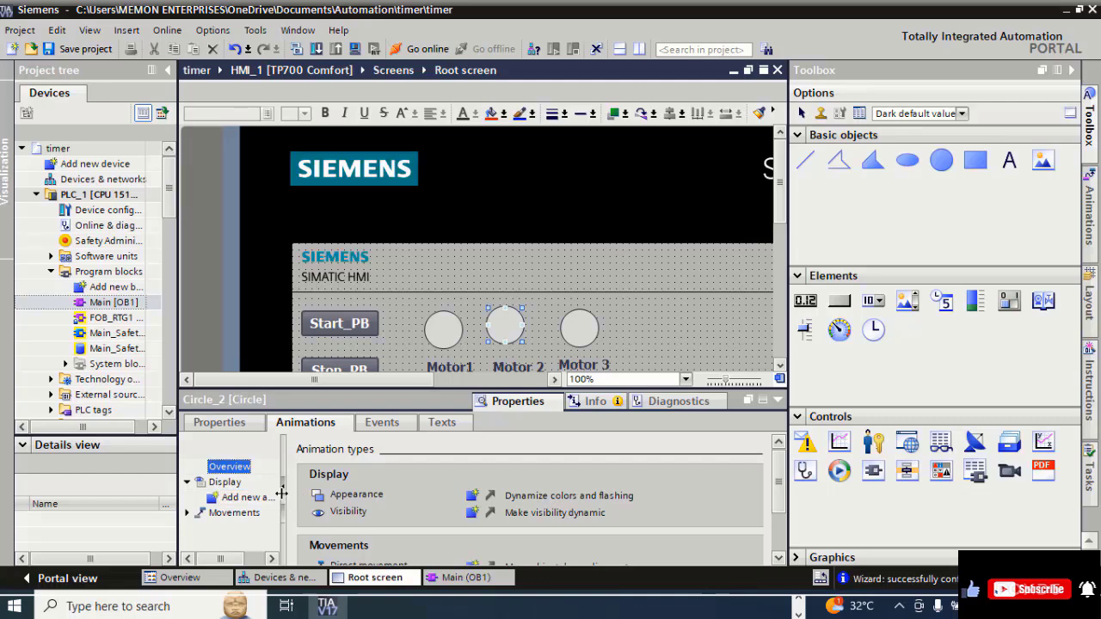
double_click(250, 506)
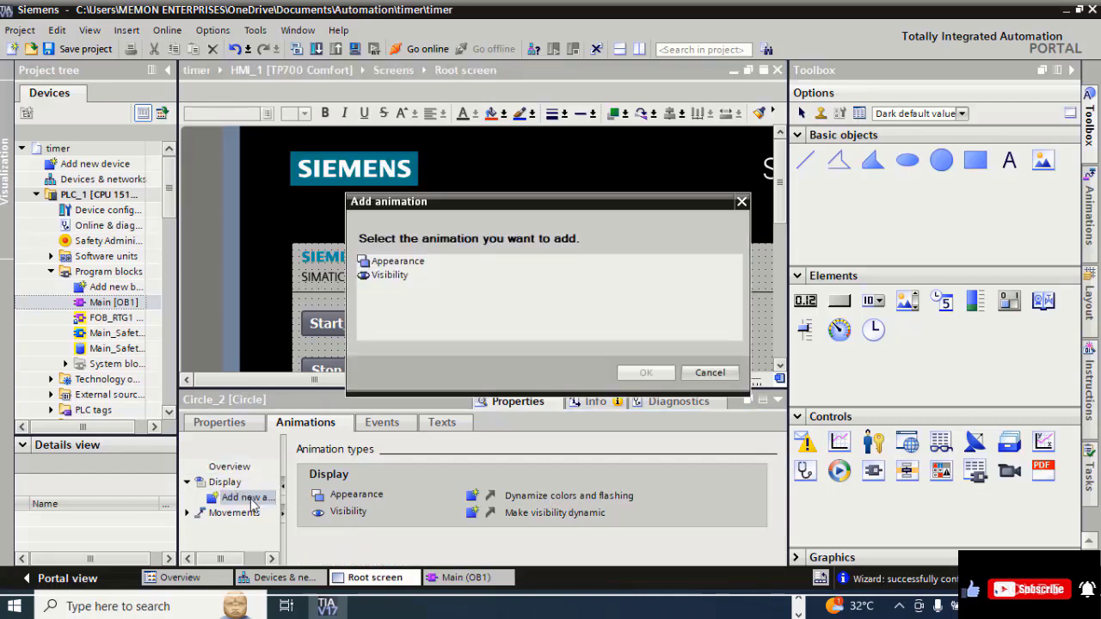
left_click(406, 263)
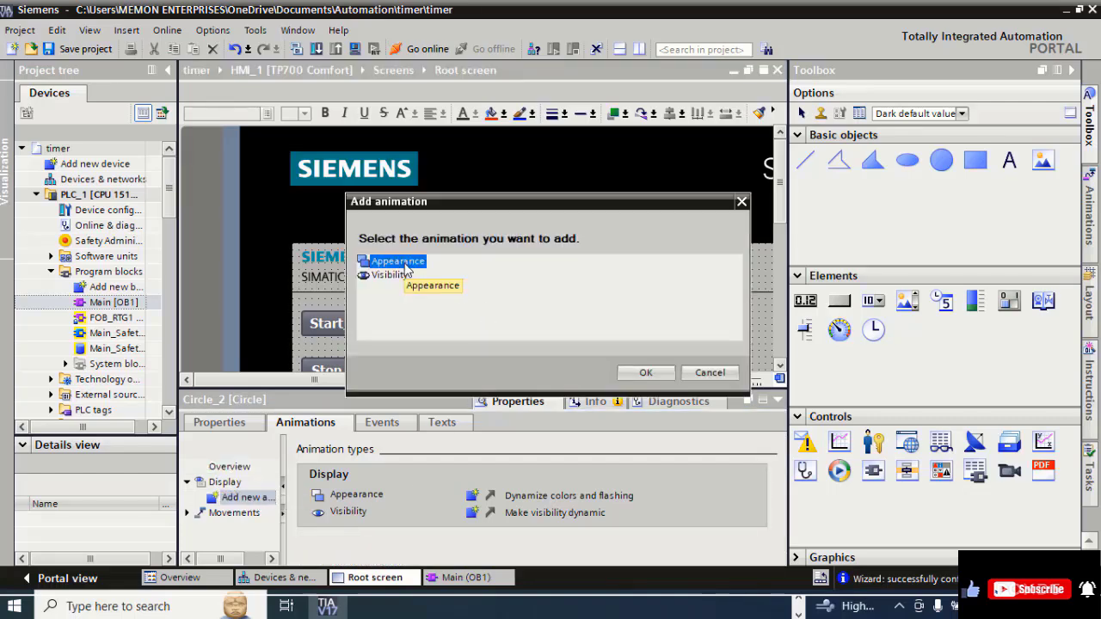
left_click(650, 372)
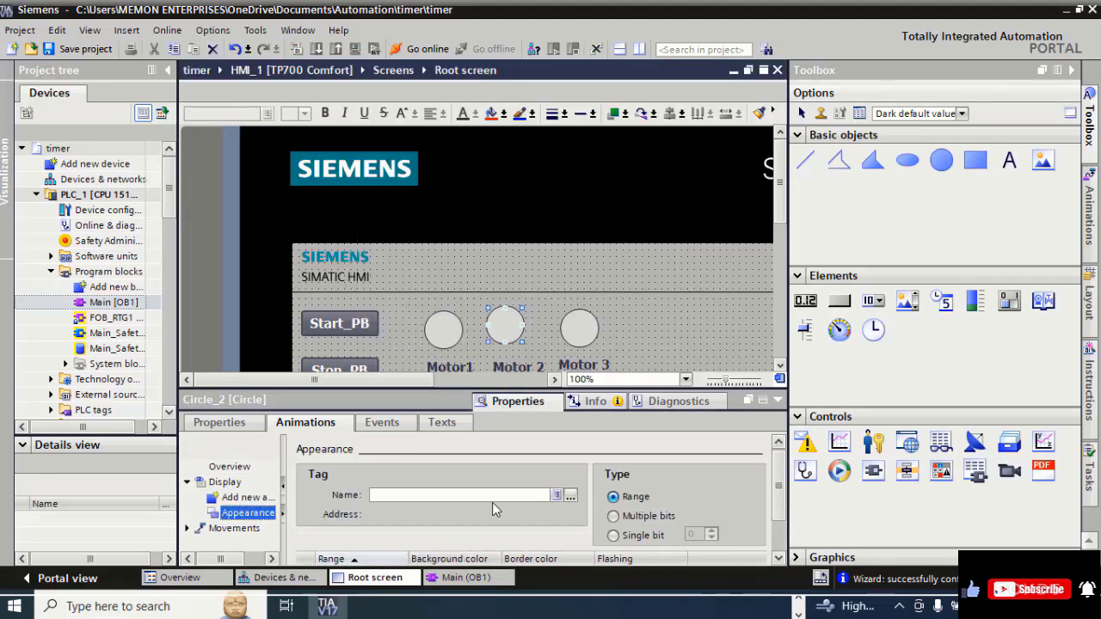
Tie the animation to the Motor_2 PLC tag
left_click(573, 498)
left_click(574, 496)
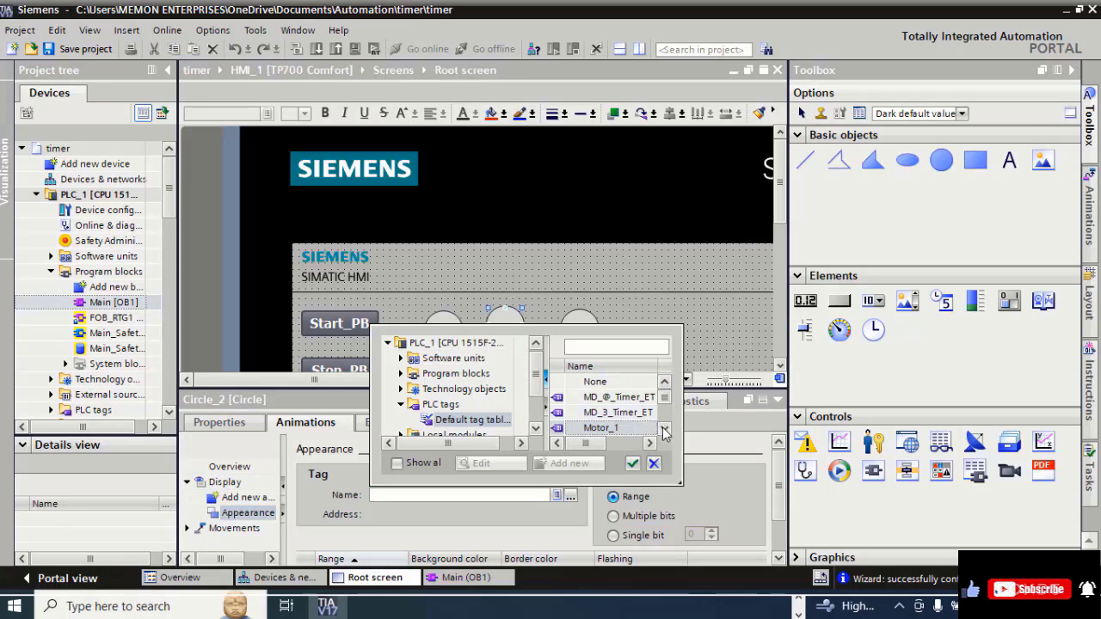
left_click(664, 429)
left_click(664, 428)
left_click(613, 414)
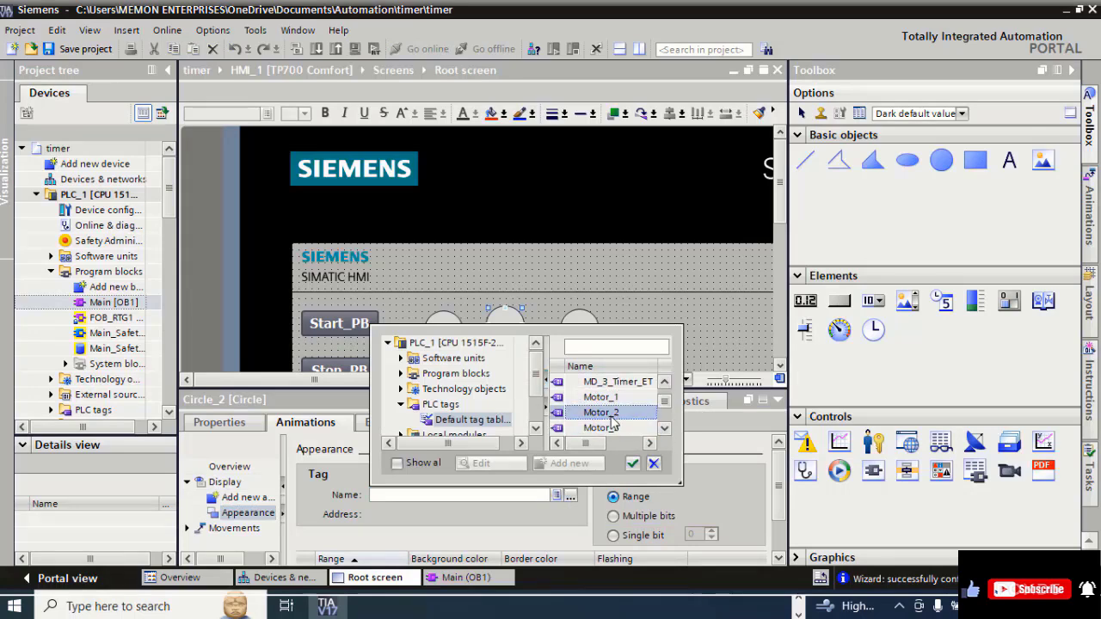
left_click(632, 464)
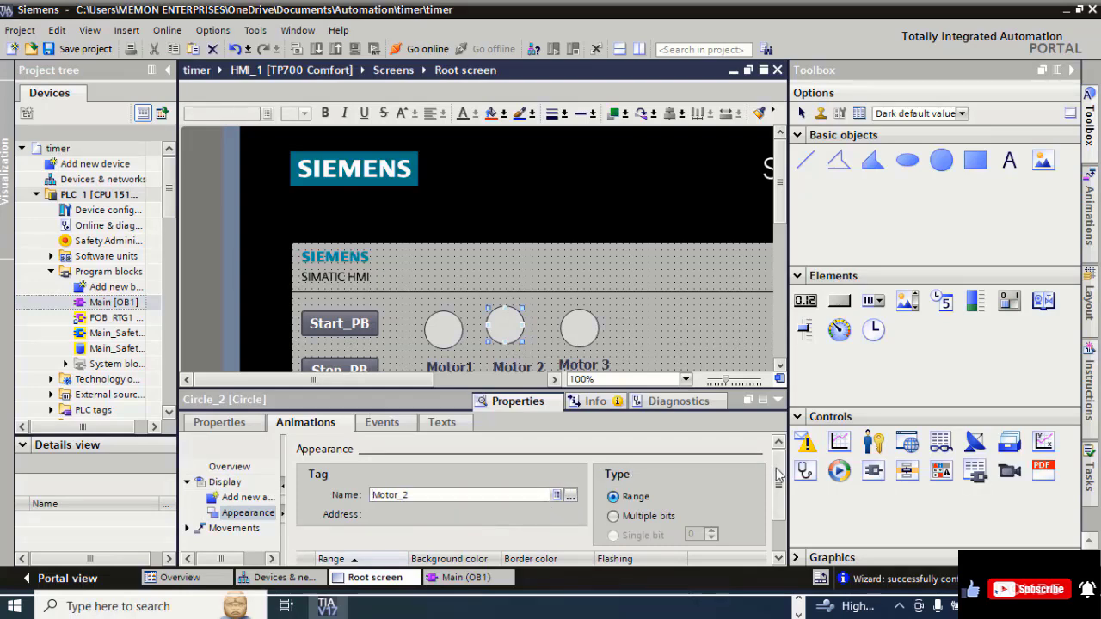
left_click_drag(781, 486, 784, 511)
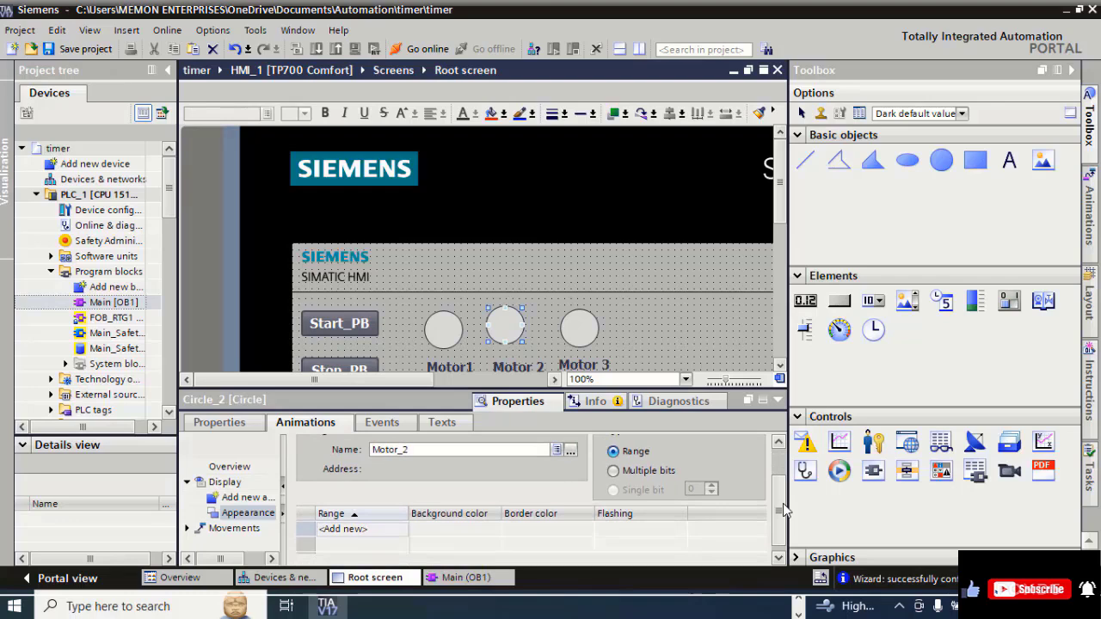
Add ranges 0 and 1 to Motor 2's animation, with range 1 background green (0, 255, 0)
left_click(333, 531)
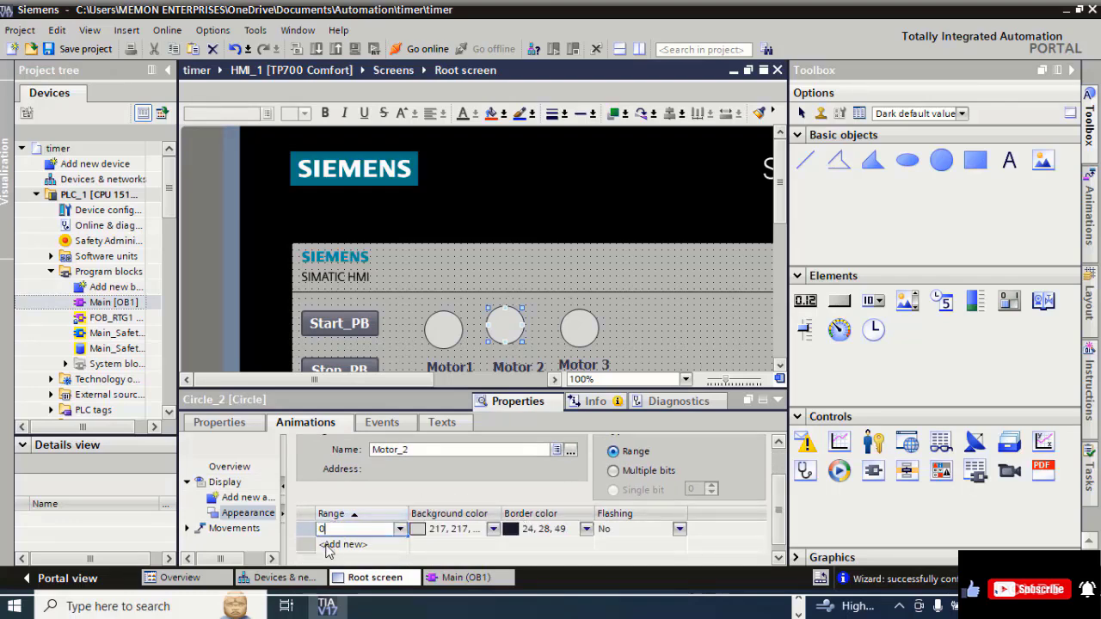
left_click(327, 547)
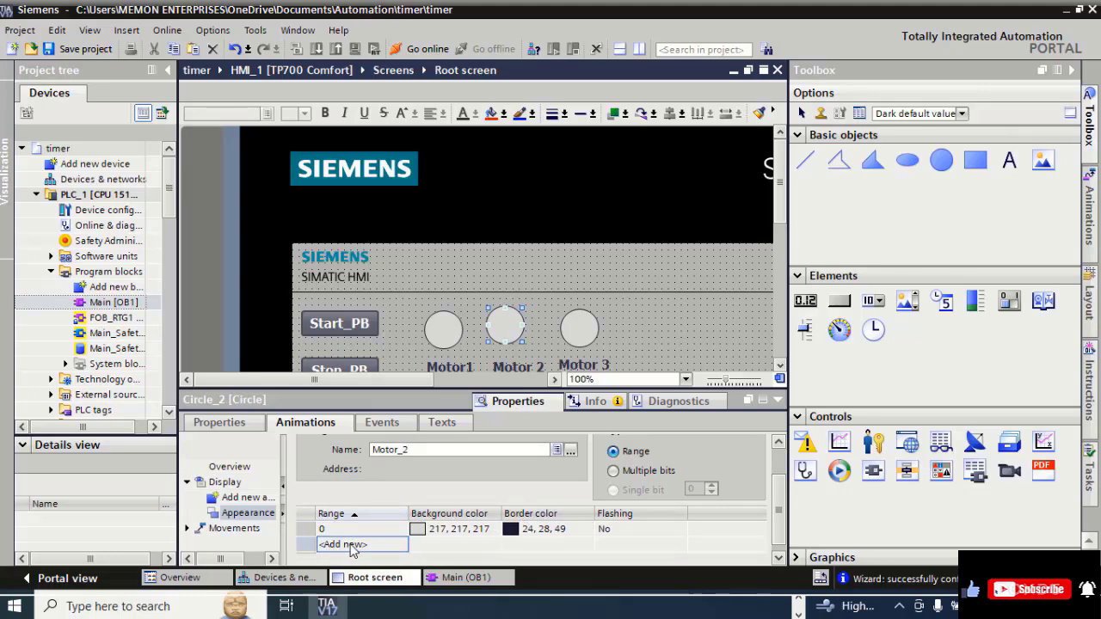
left_click(351, 545)
left_click(494, 545)
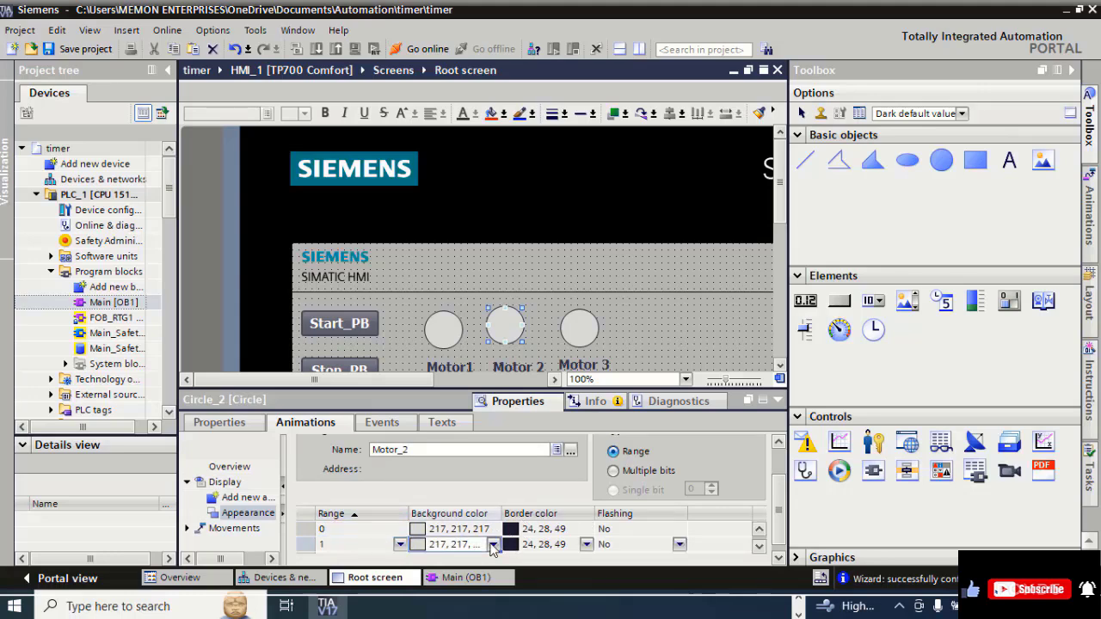
left_click(493, 547)
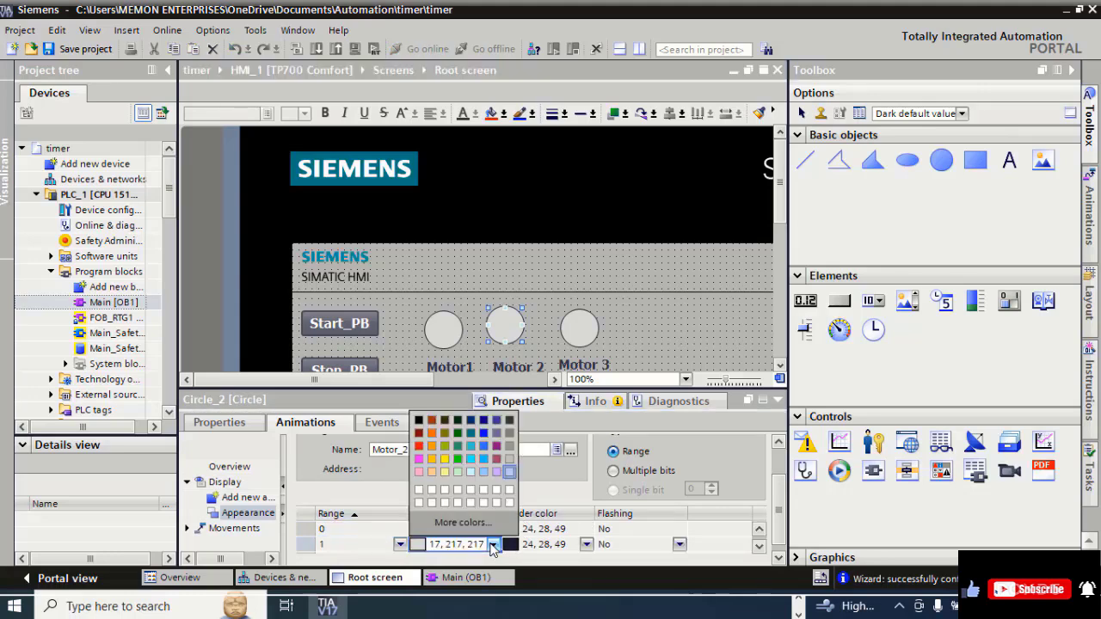
left_click(456, 460)
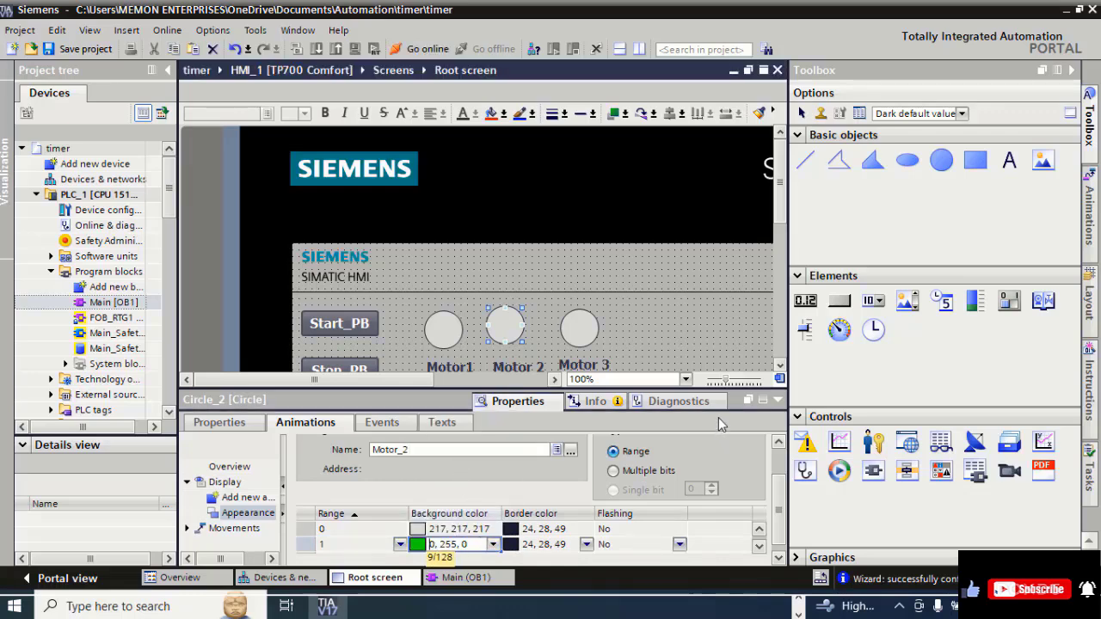
left_click(778, 400)
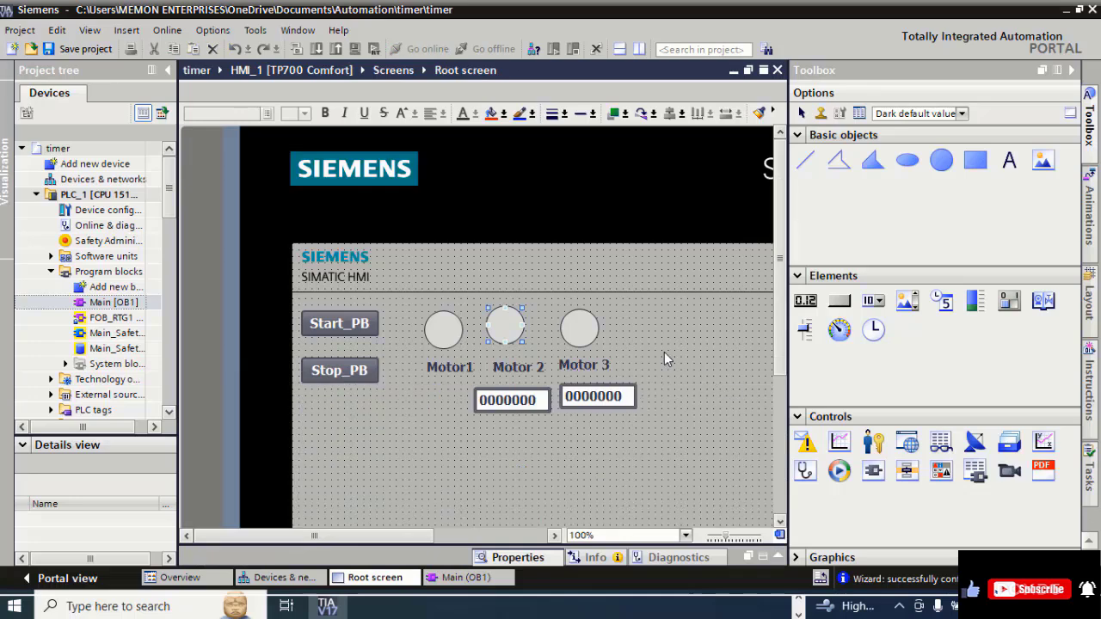
Add an Appearance display animation to the Motor 3 circle
left_click(586, 327)
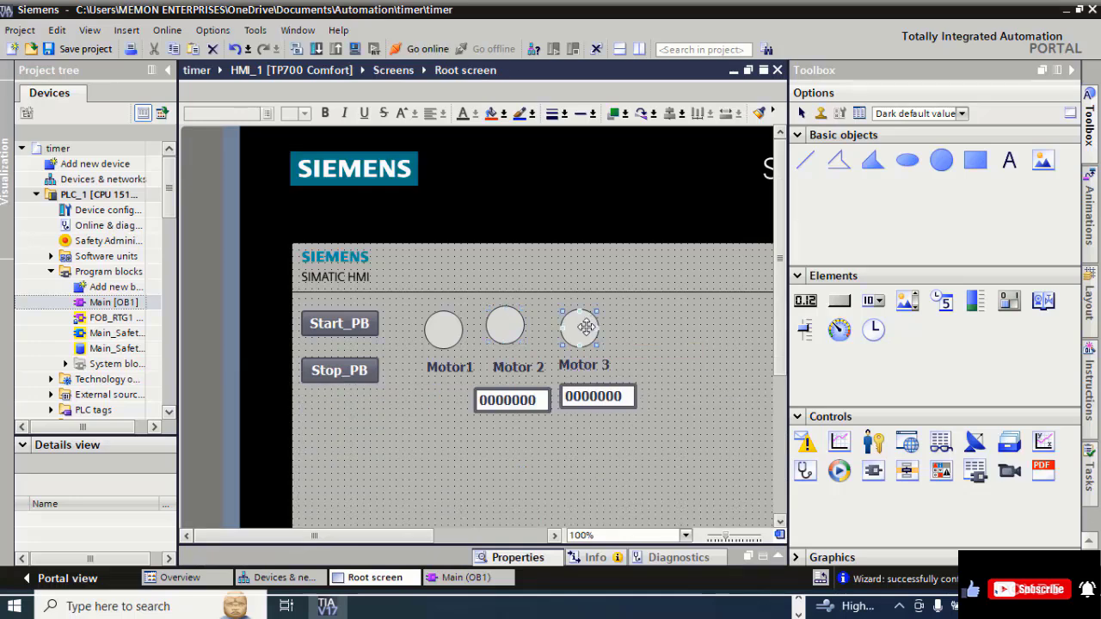
right_click(586, 327)
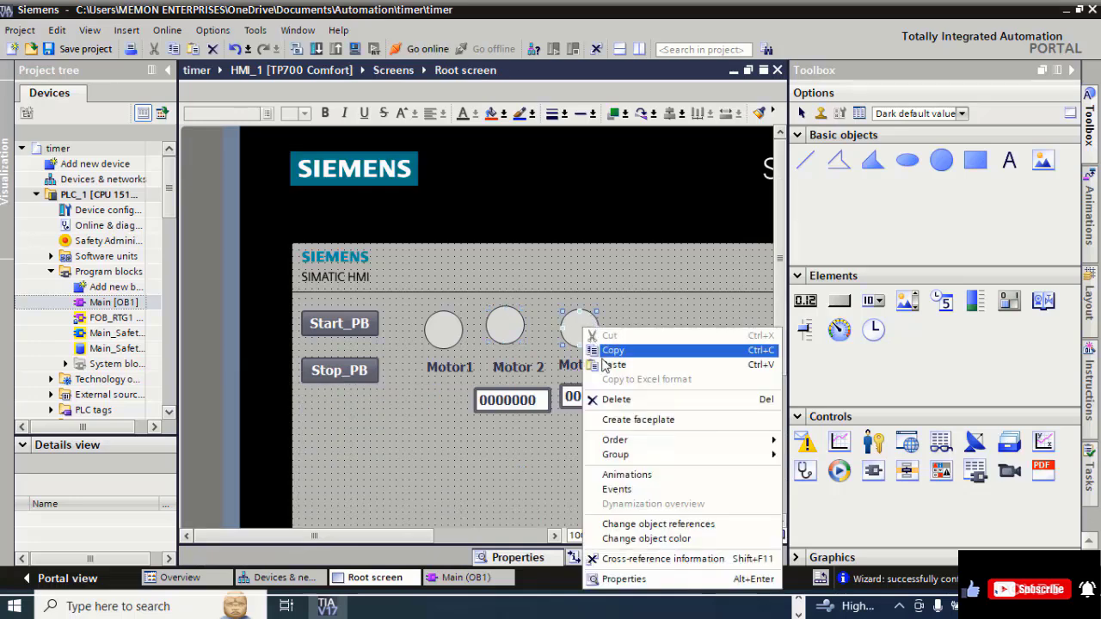
left_click(625, 579)
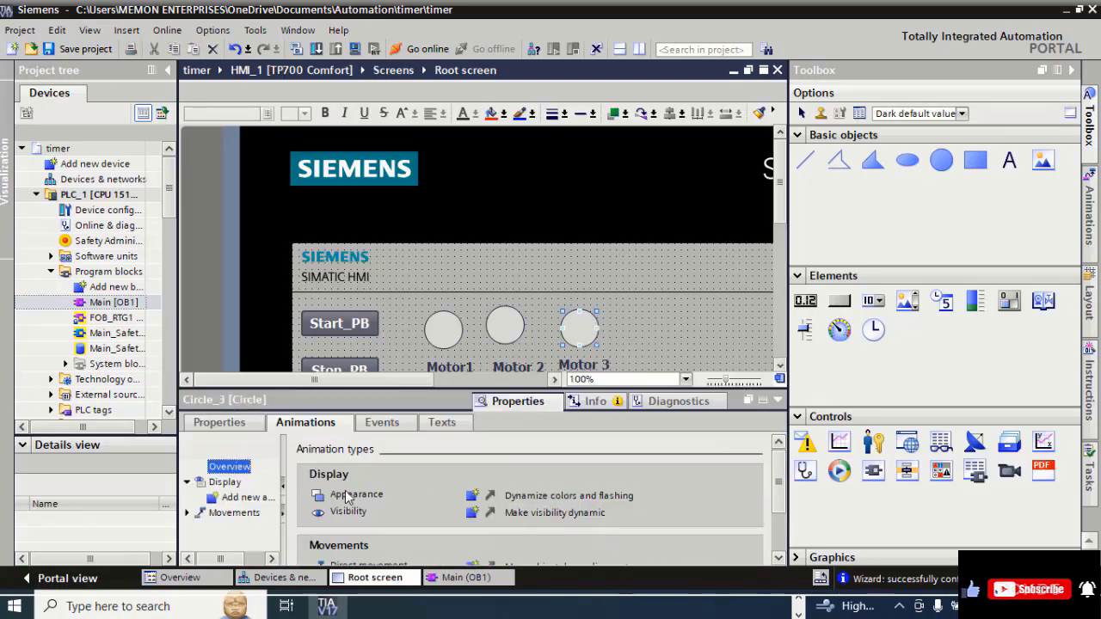
left_click(229, 483)
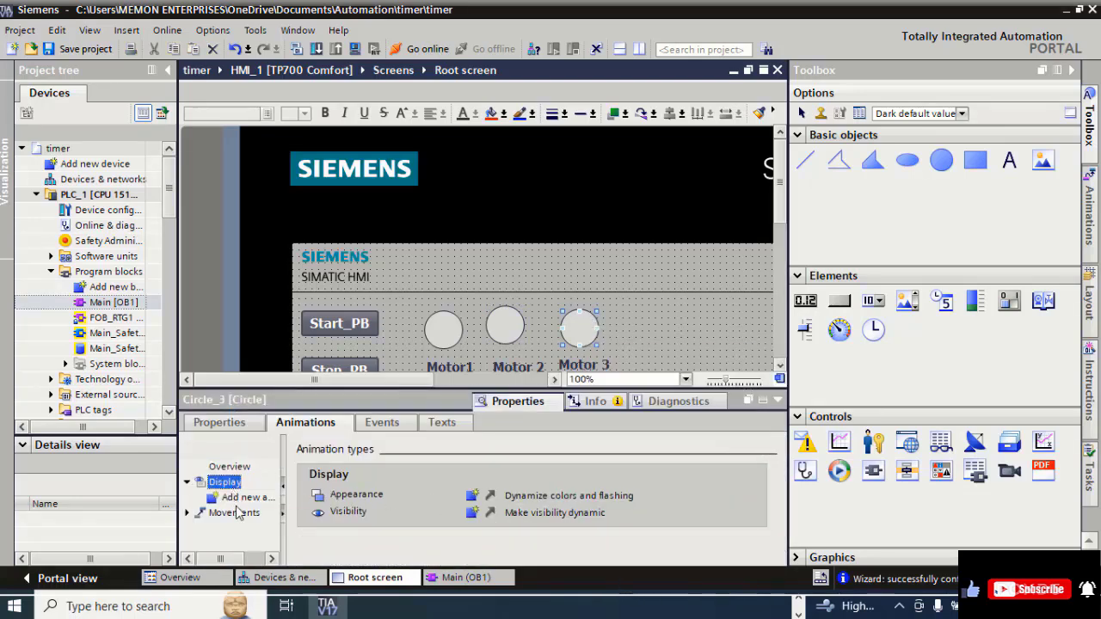
double_click(245, 497)
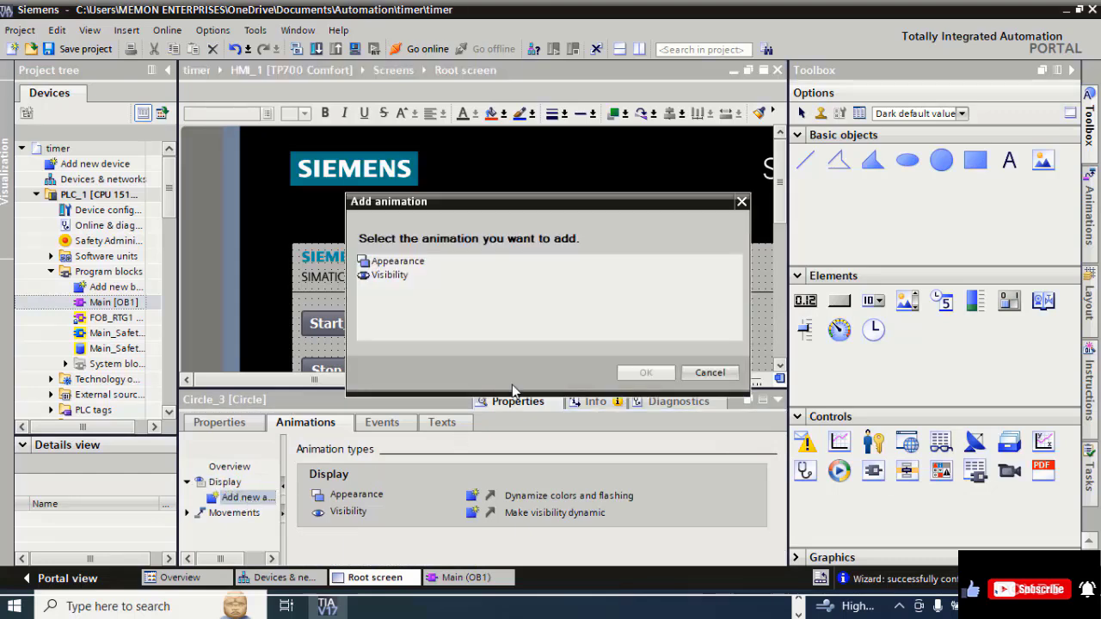
left_click(395, 267)
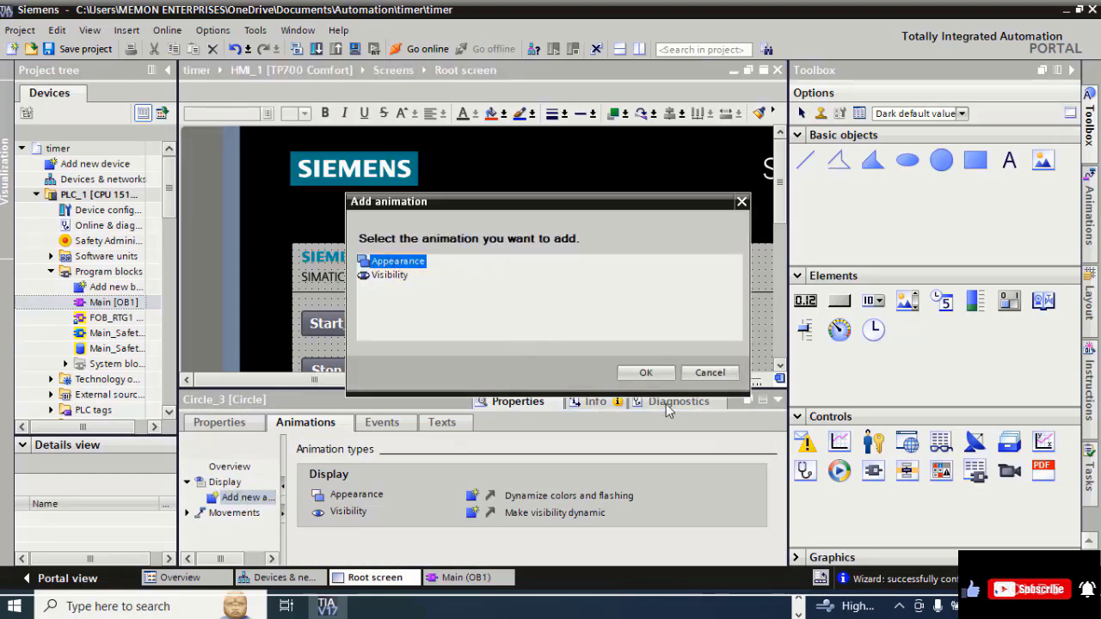
left_click(646, 373)
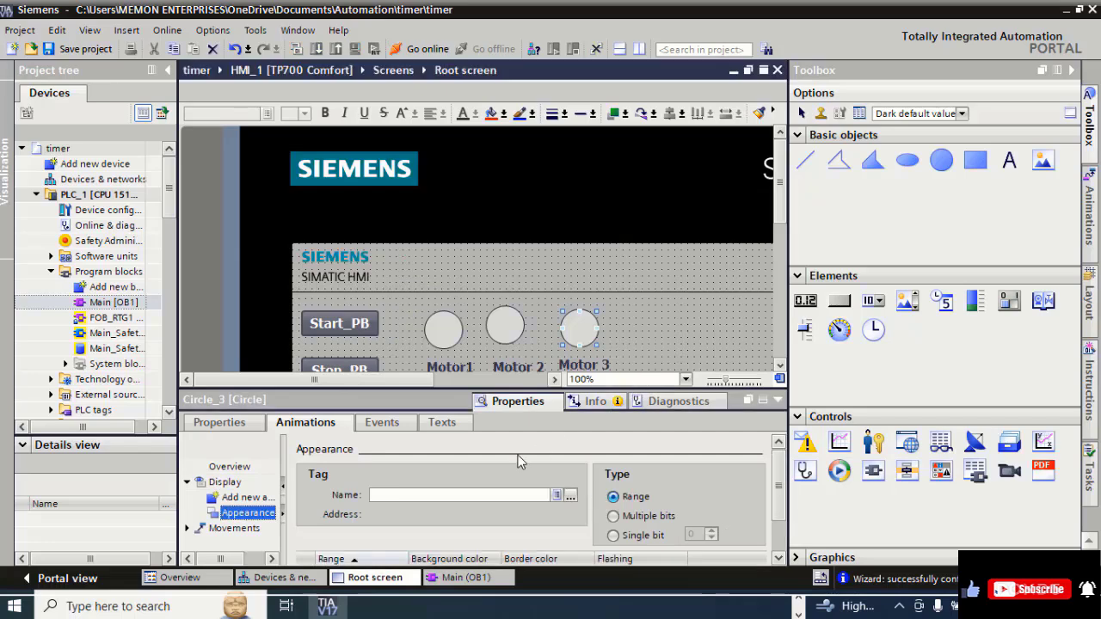
Tie the animation to the Motor_3 PLC tag
left_click(571, 494)
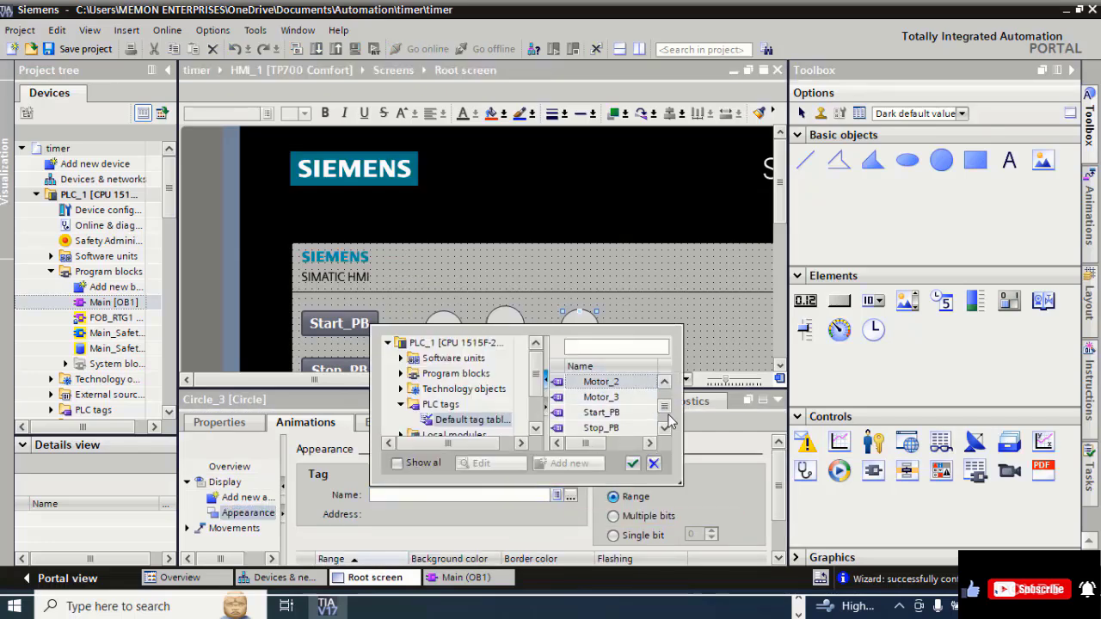
left_click(668, 415)
left_click(664, 382)
left_click(664, 382)
left_click(664, 382)
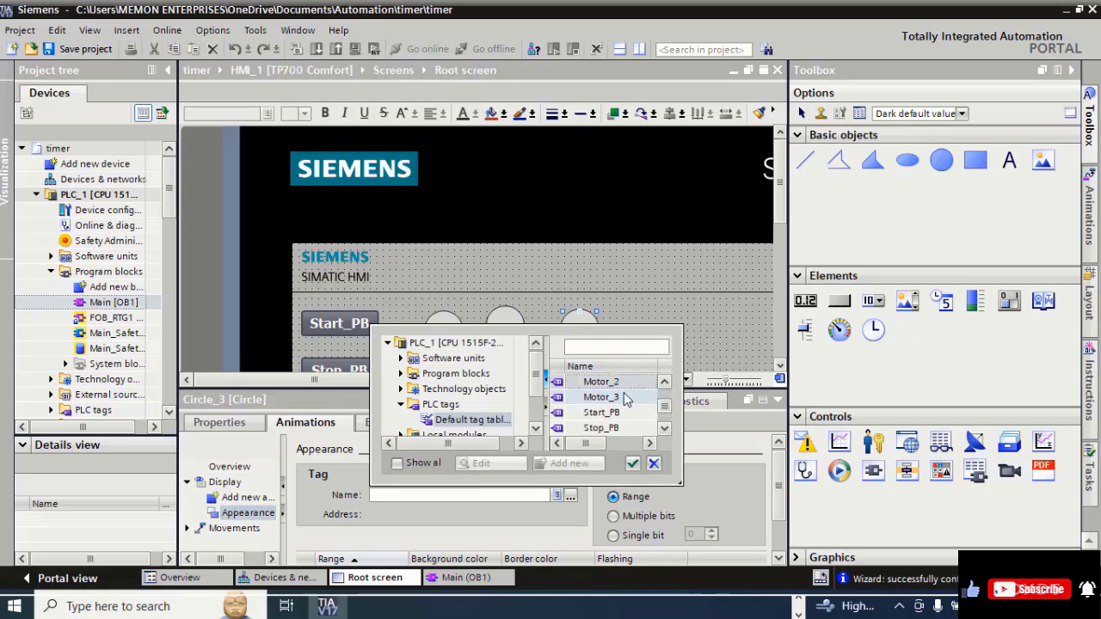
left_click(624, 401)
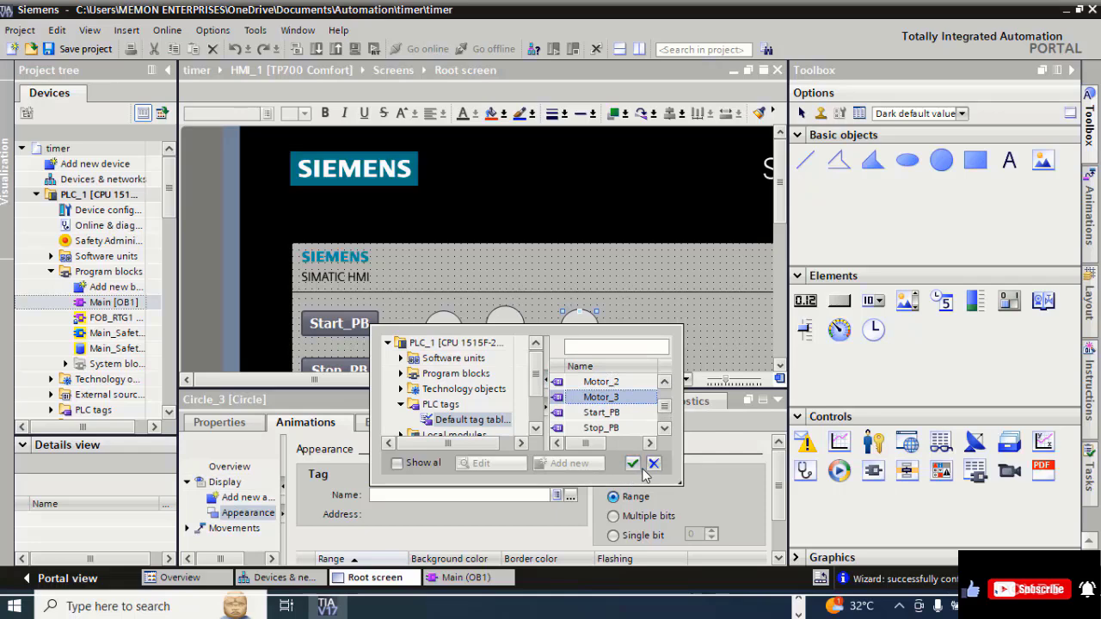
left_click(635, 465)
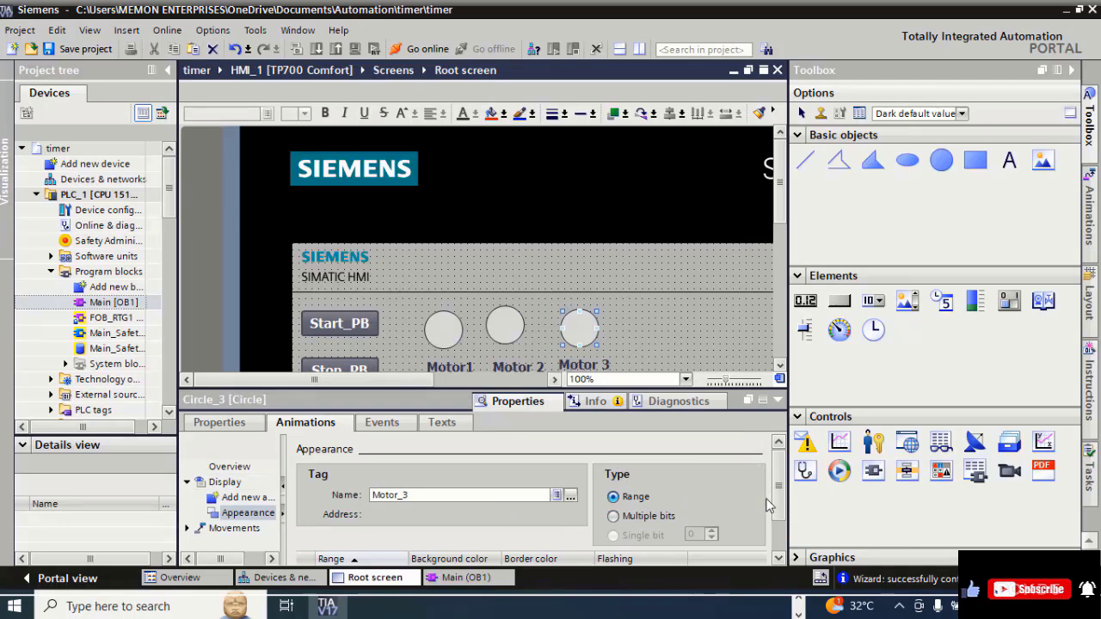
Add ranges 0 and 1, with range 1's background set to green
scroll(778, 513, "down", 3)
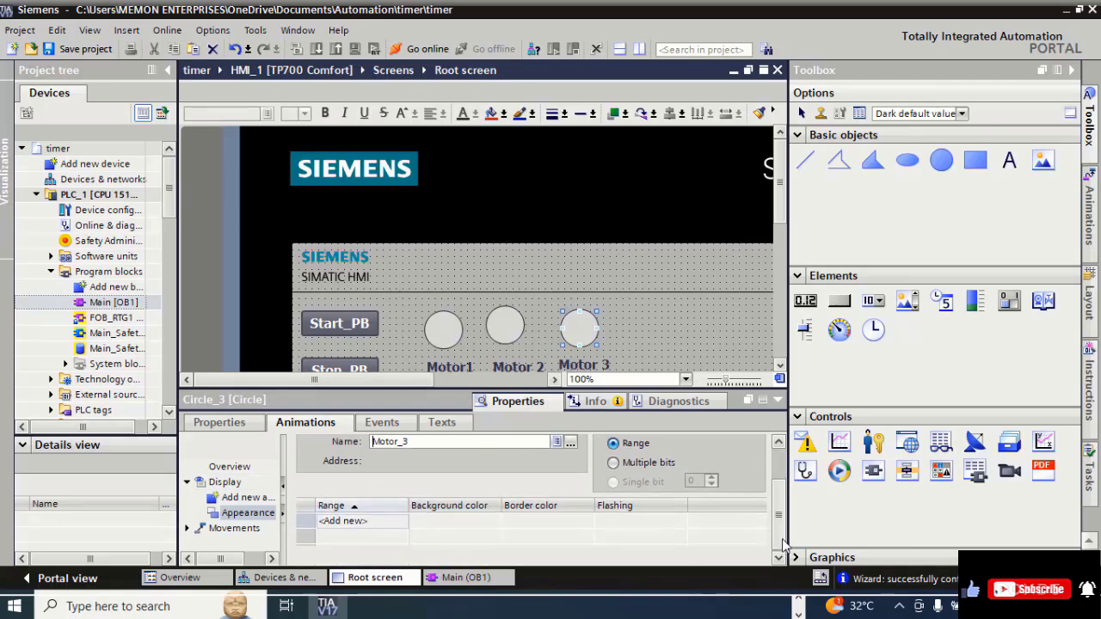
left_click(359, 522)
left_click(359, 537)
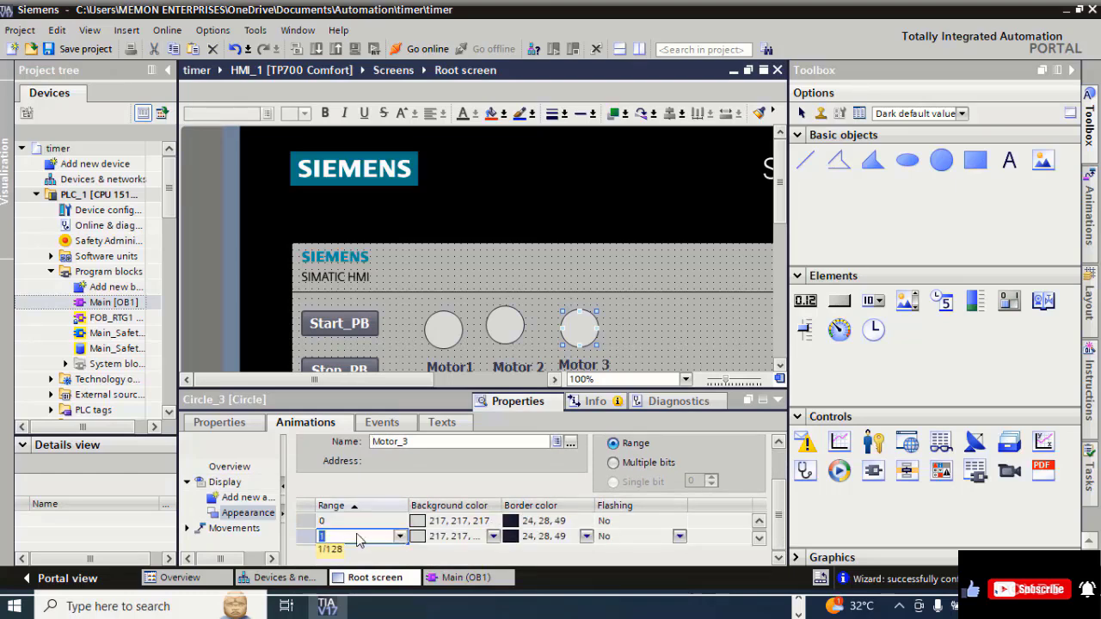
left_click(494, 537)
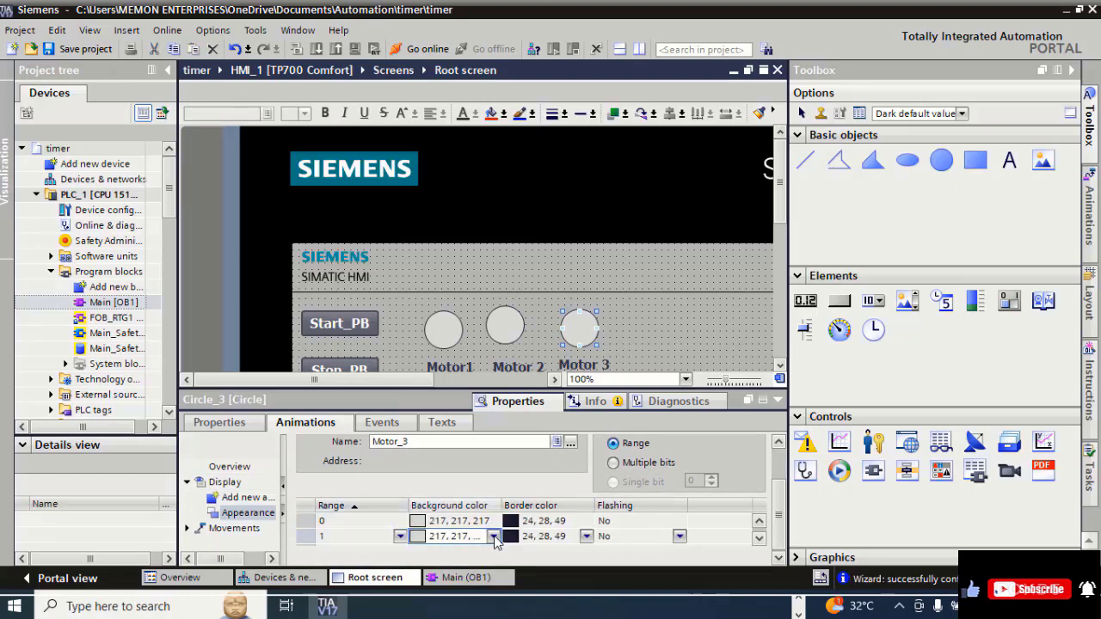
left_click(494, 537)
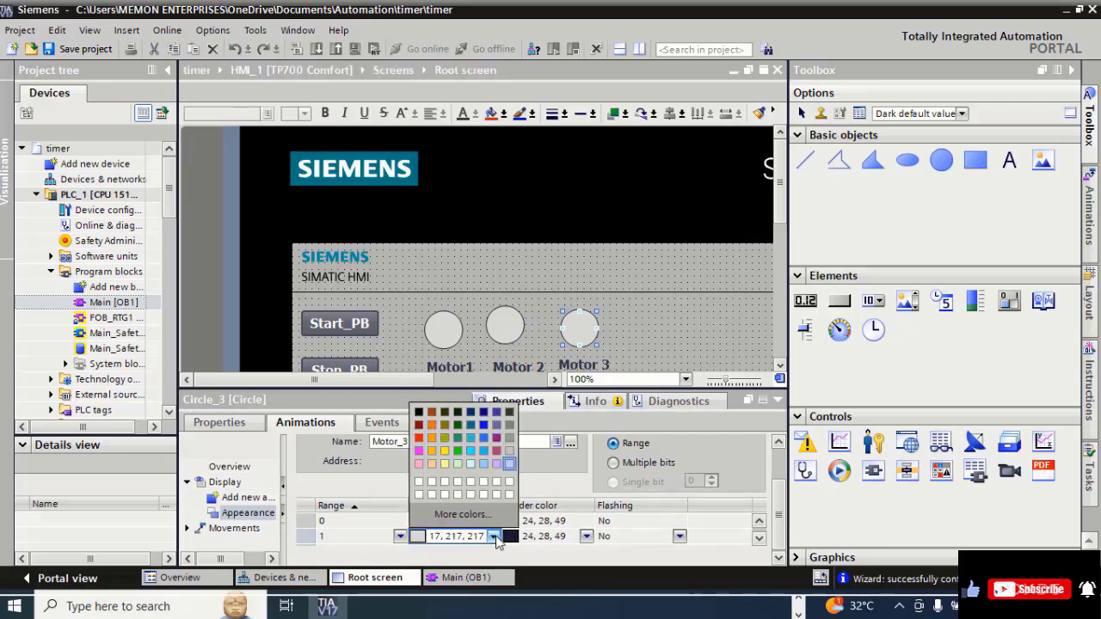
left_click(459, 451)
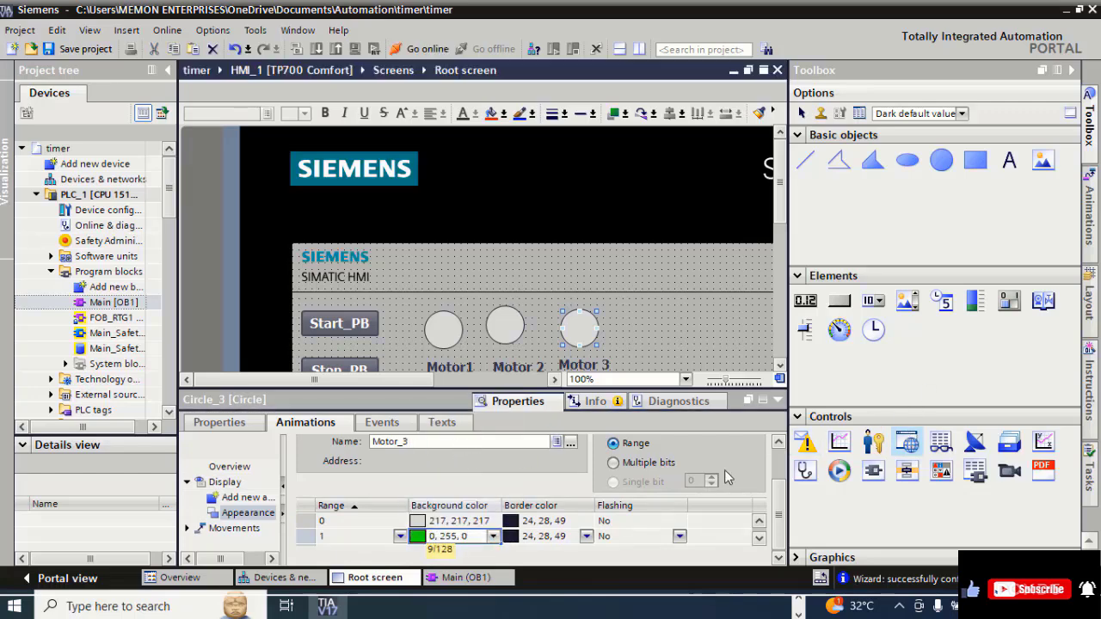
left_click(779, 400)
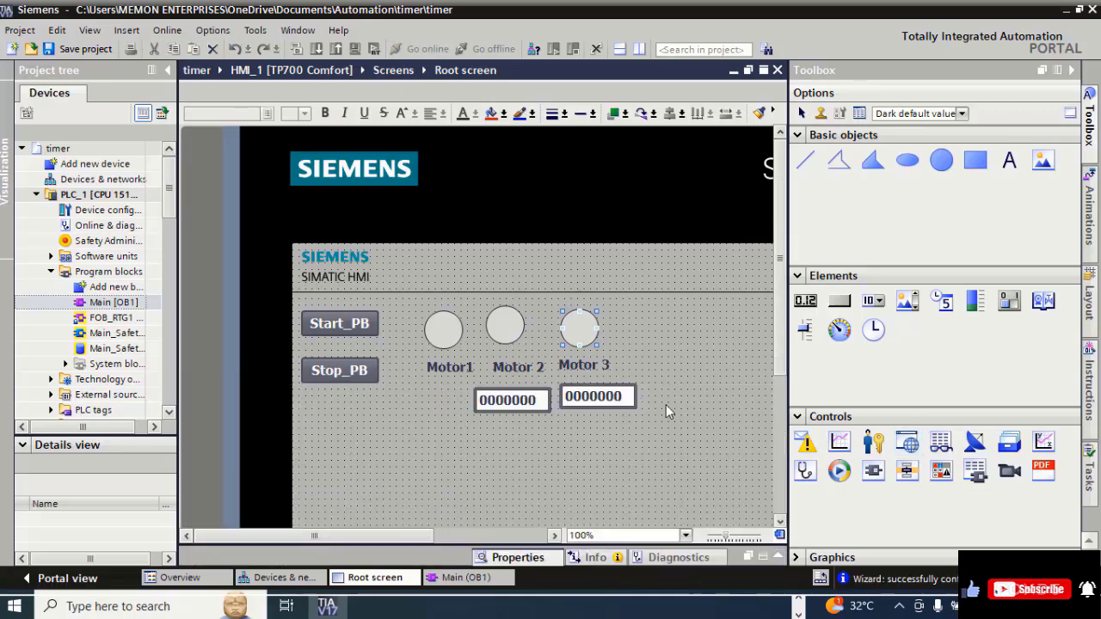
Bind the first timer I/O field's process value to the MD_@_Timer_ET tag
left_click(527, 401)
right_click(525, 403)
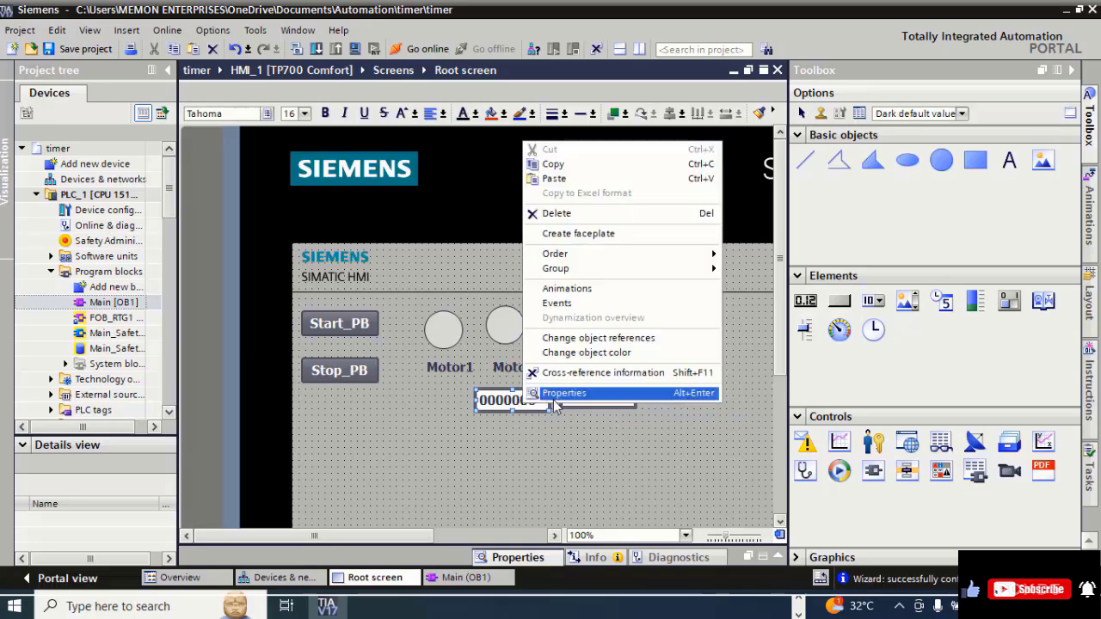
left_click(563, 393)
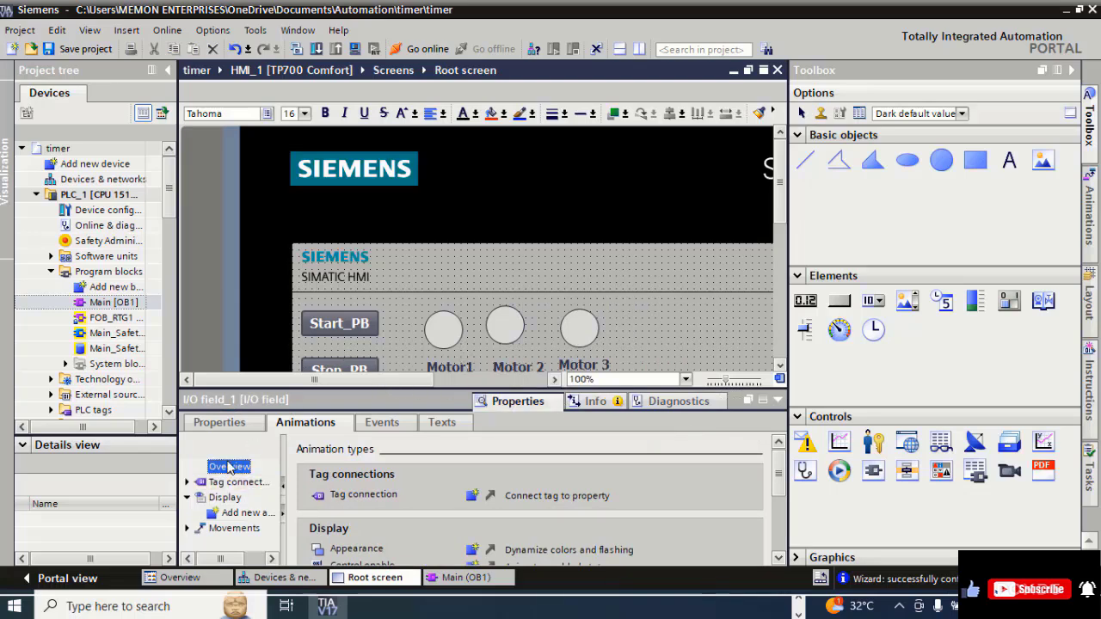
left_click(217, 424)
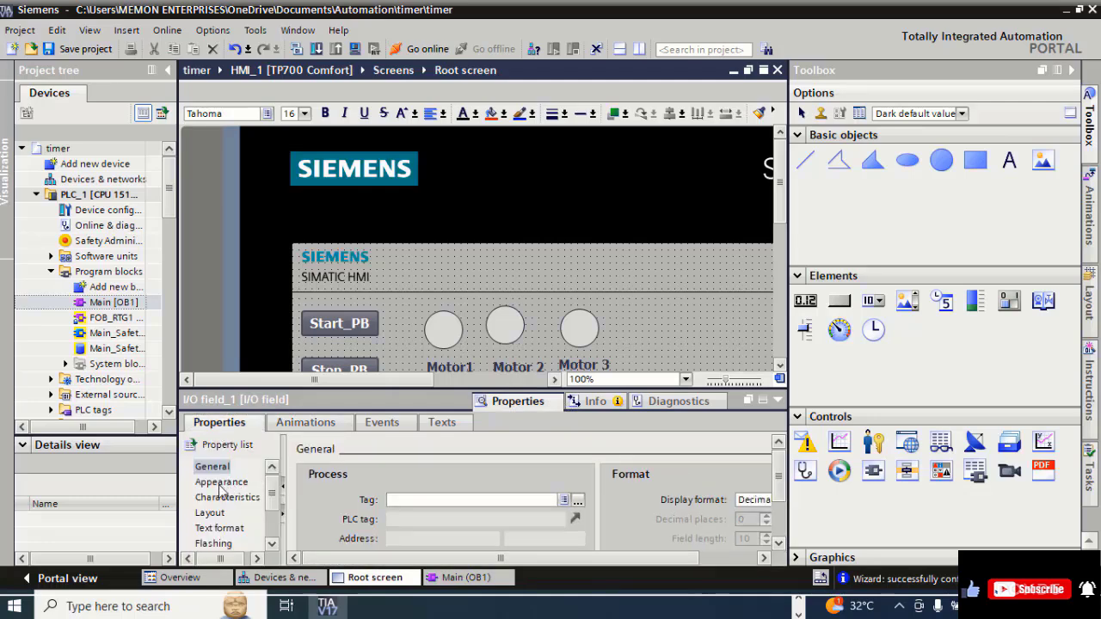
left_click(577, 501)
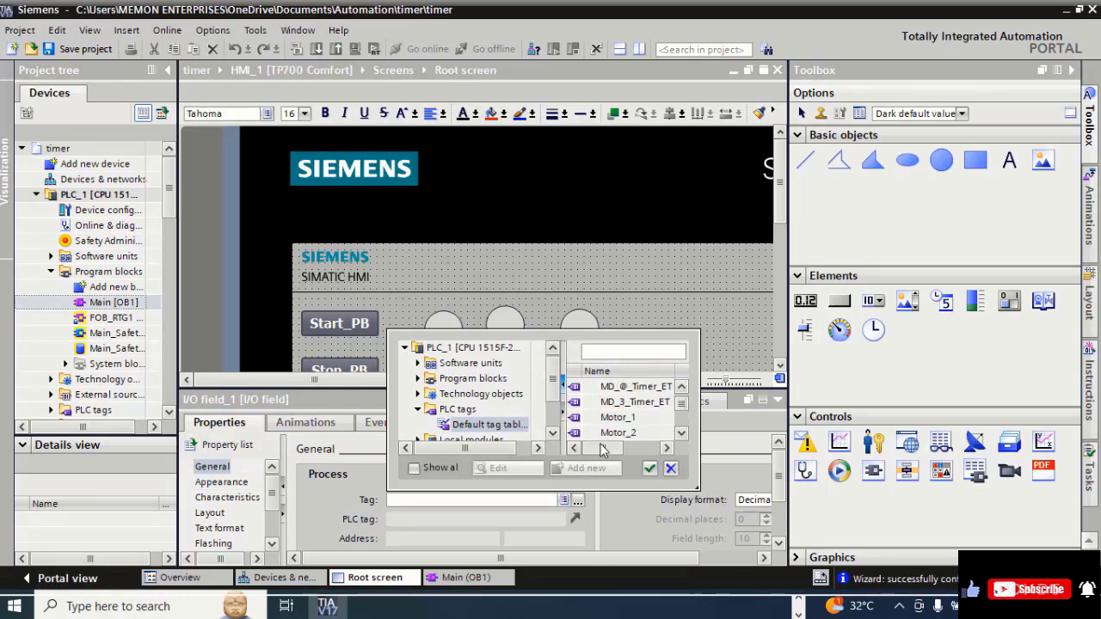
left_click(628, 387)
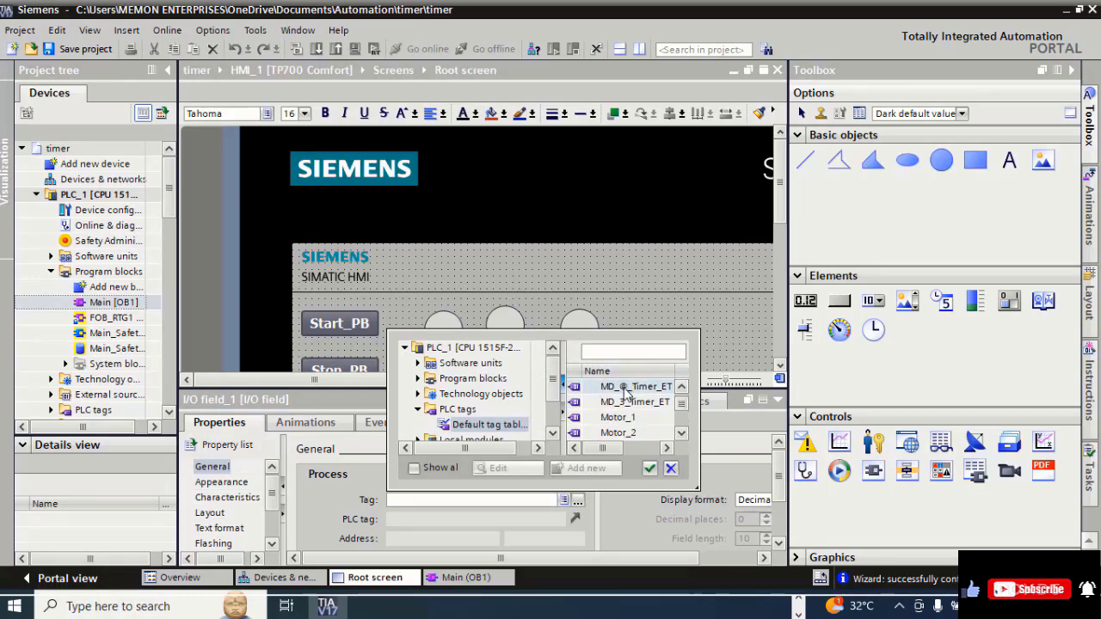
left_click(650, 469)
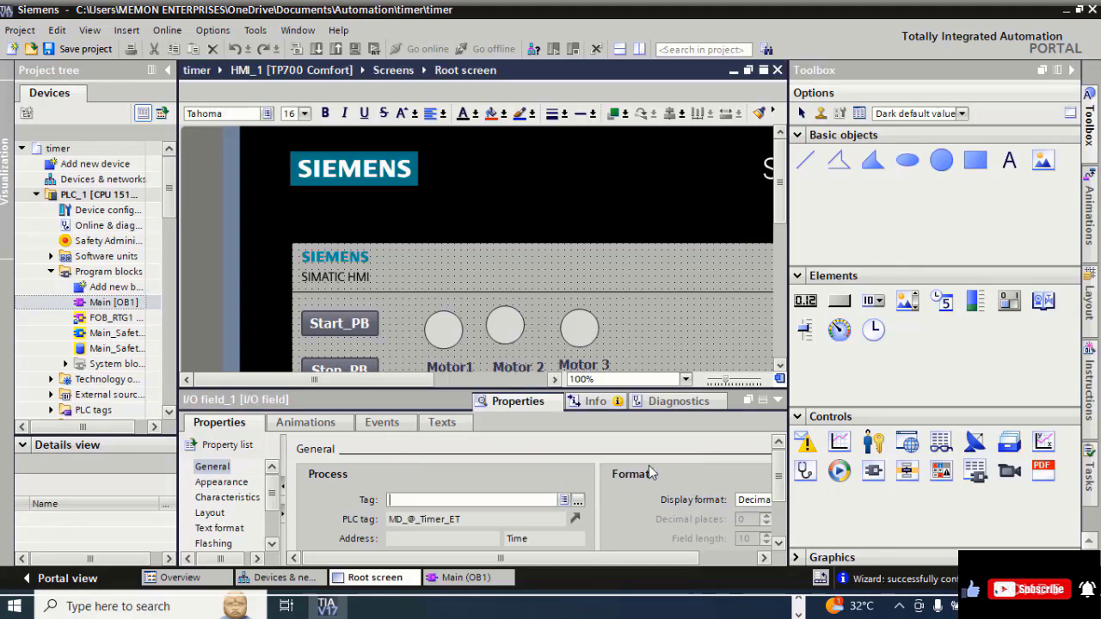
scroll(628, 473, "down", 2)
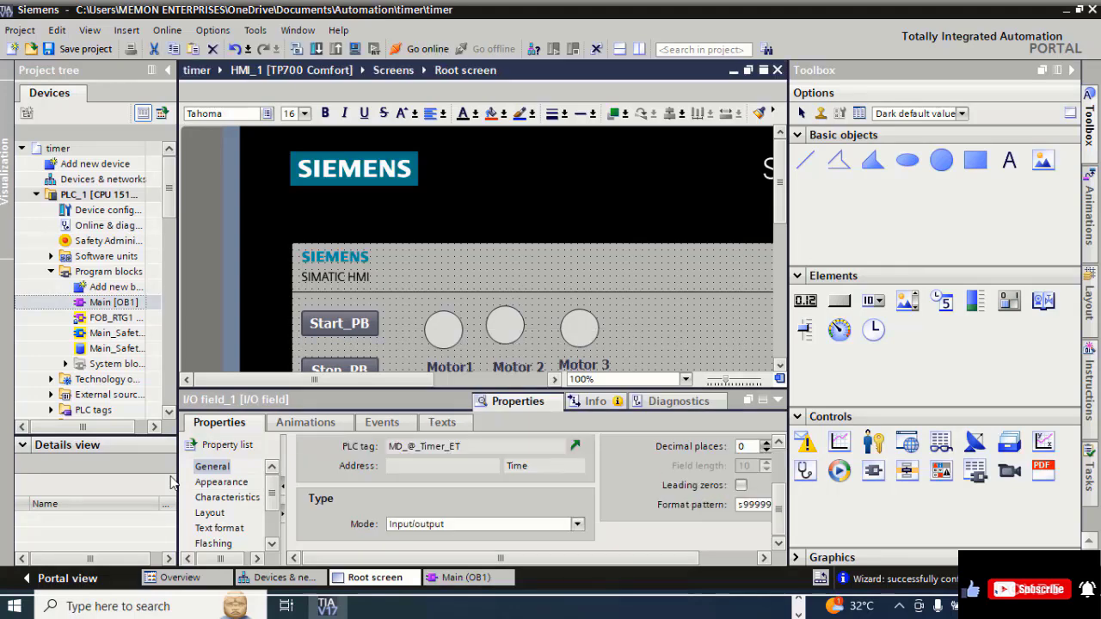
Set the first I/O field's horizontal text alignment to Centered and collapse the inspector window
left_click(221, 483)
left_click(229, 498)
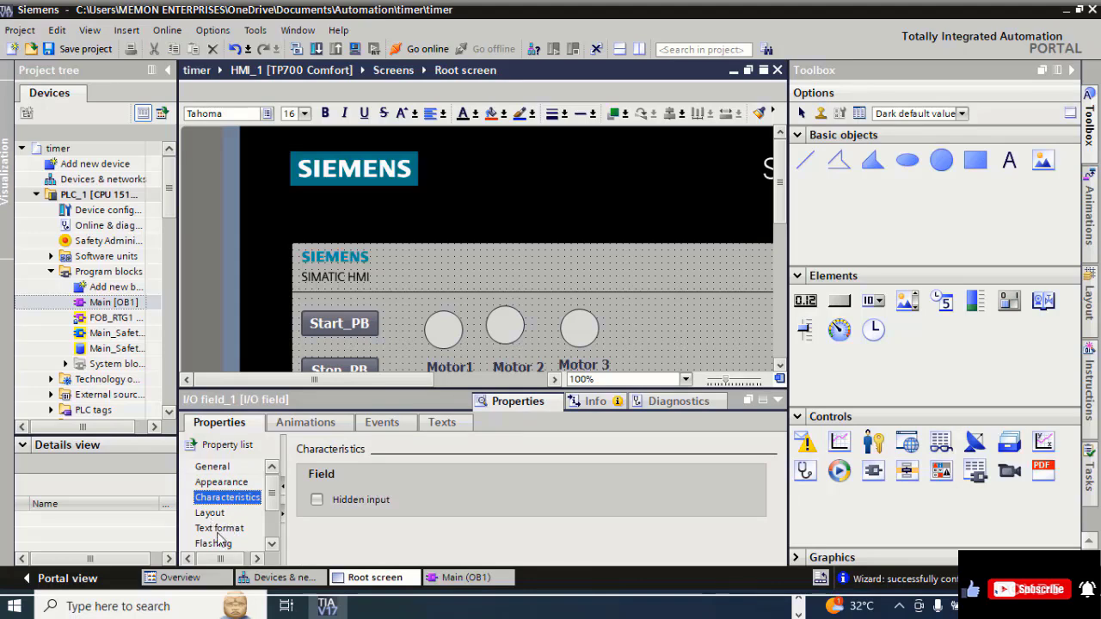
left_click(219, 528)
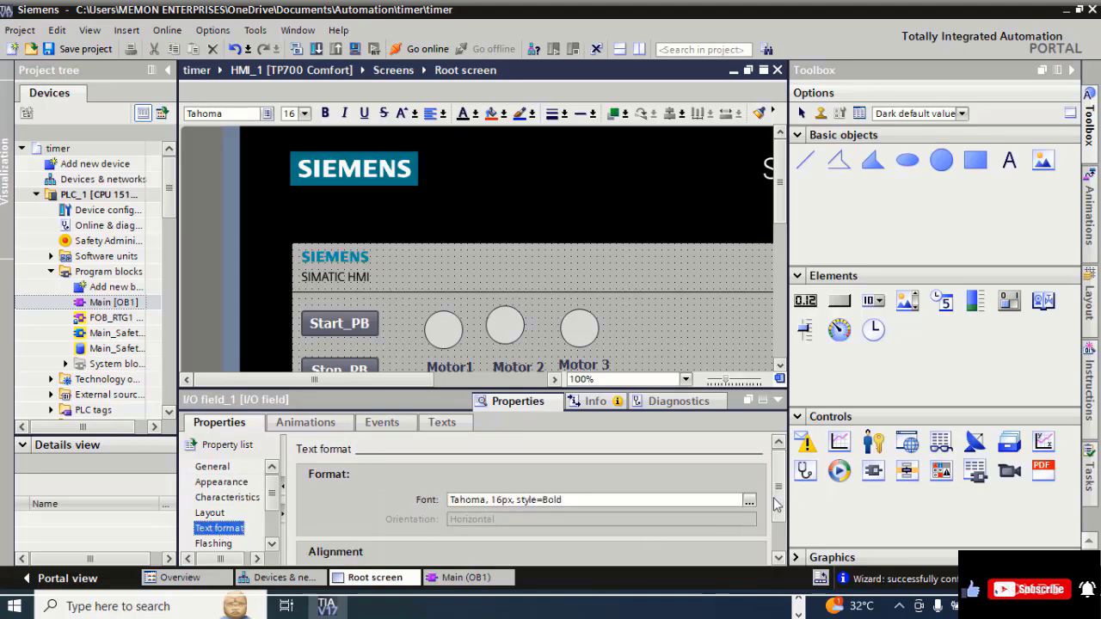
left_click_drag(777, 506, 788, 538)
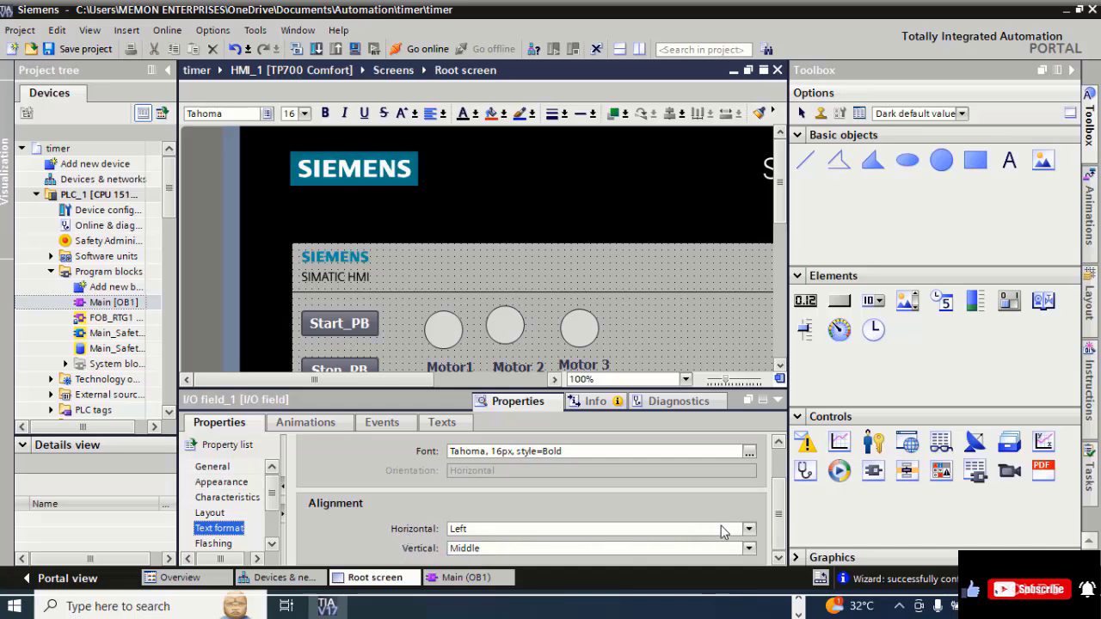
left_click(749, 531)
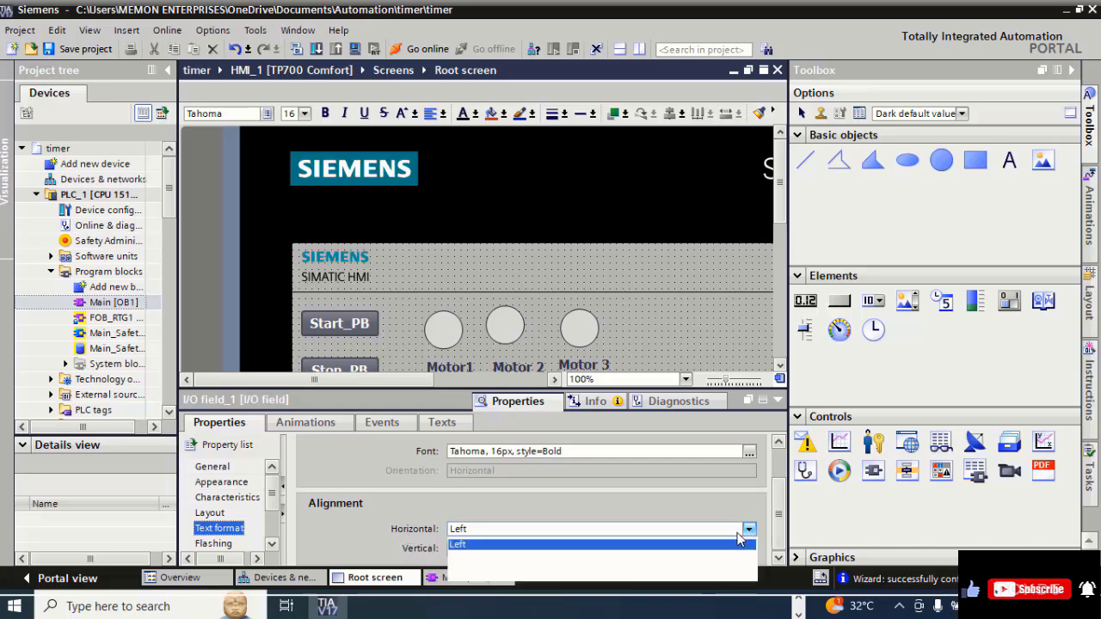
left_click(472, 555)
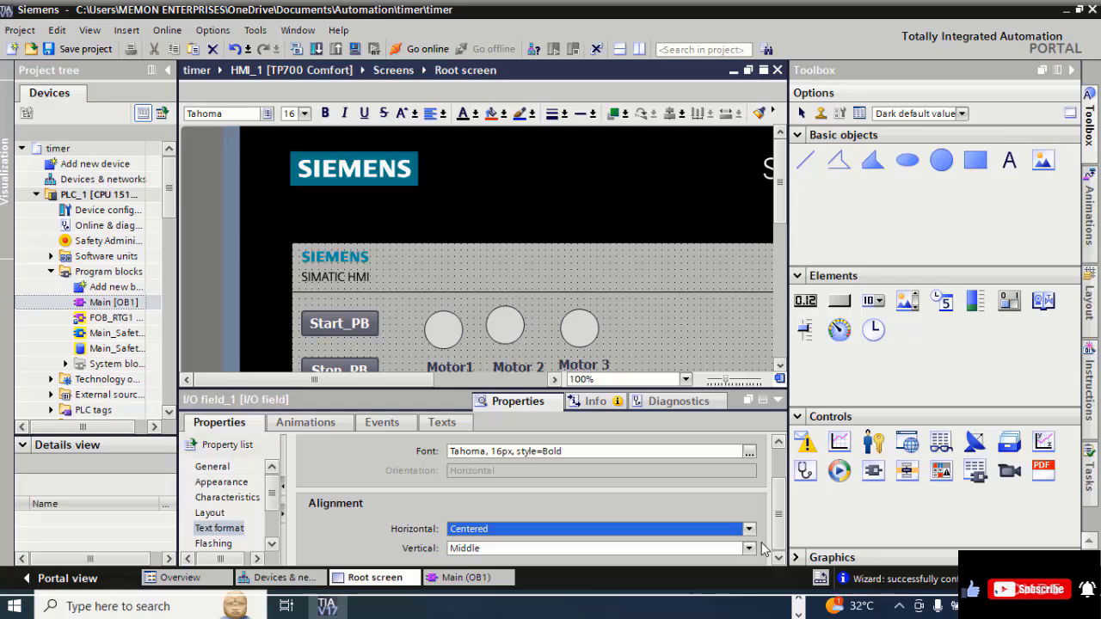
left_click(777, 402)
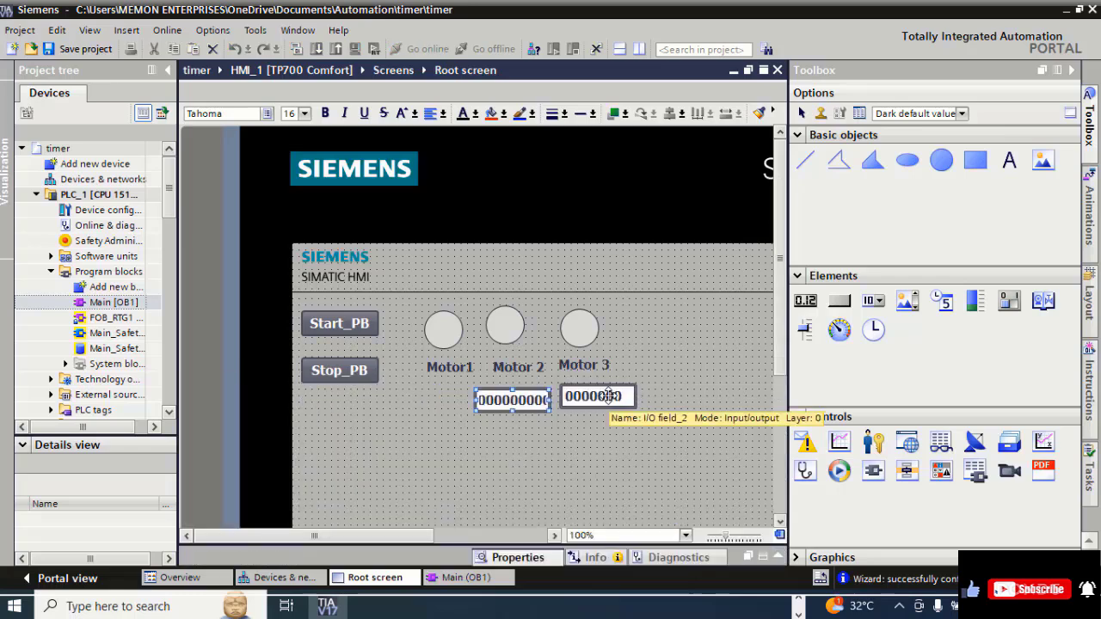
right_click(609, 396)
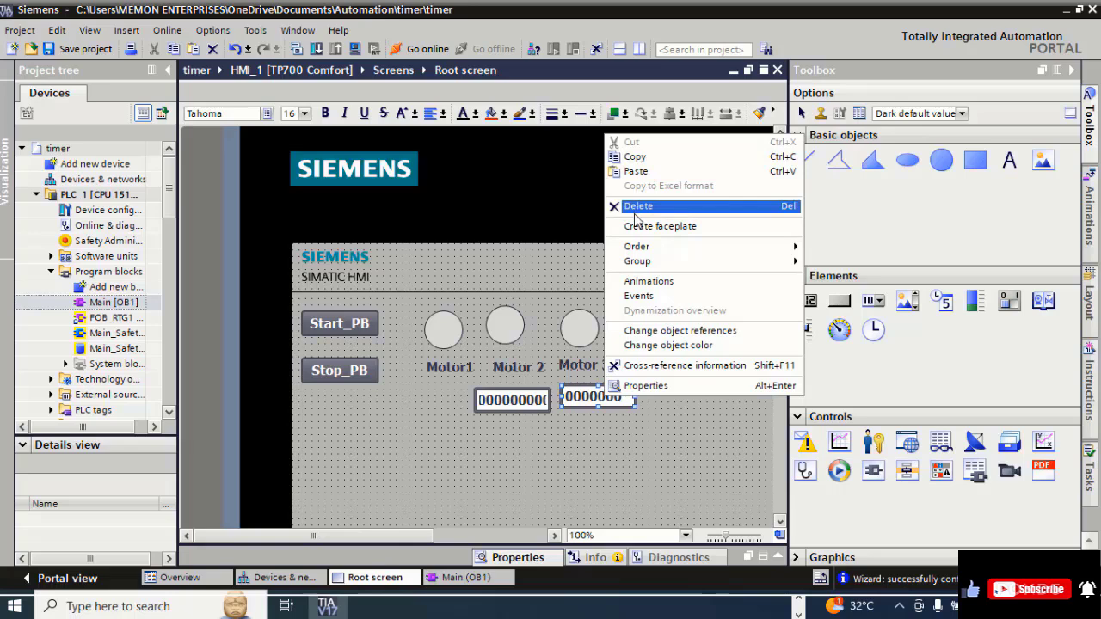
Bind I/O field_2's process value to the MD_3_Timer_ET tag
left_click(658, 387)
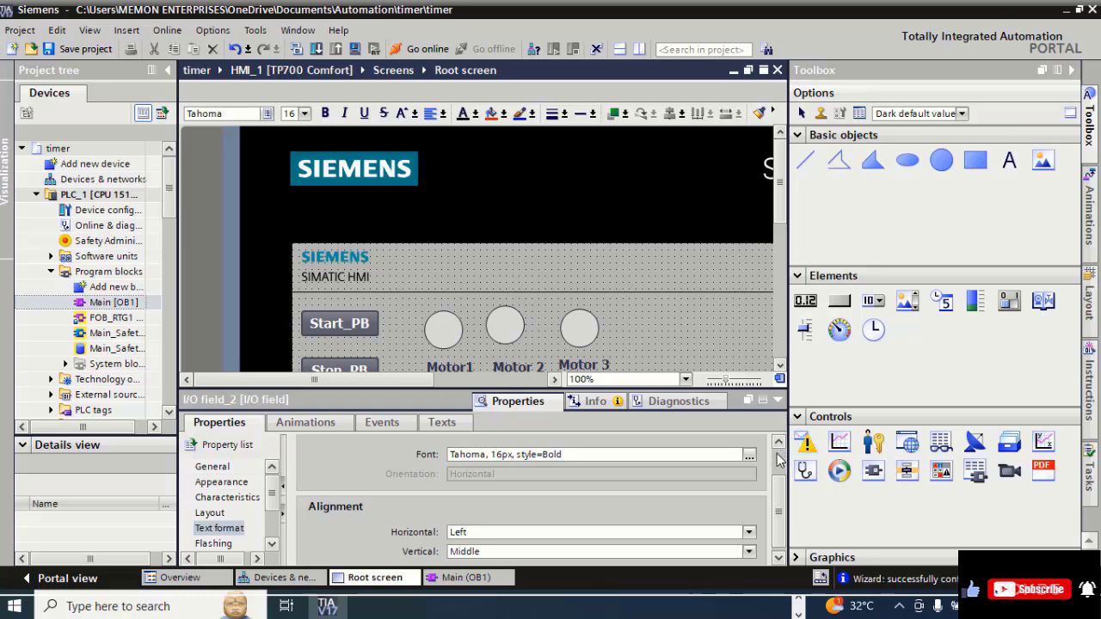
scroll(778, 462, "up", 2)
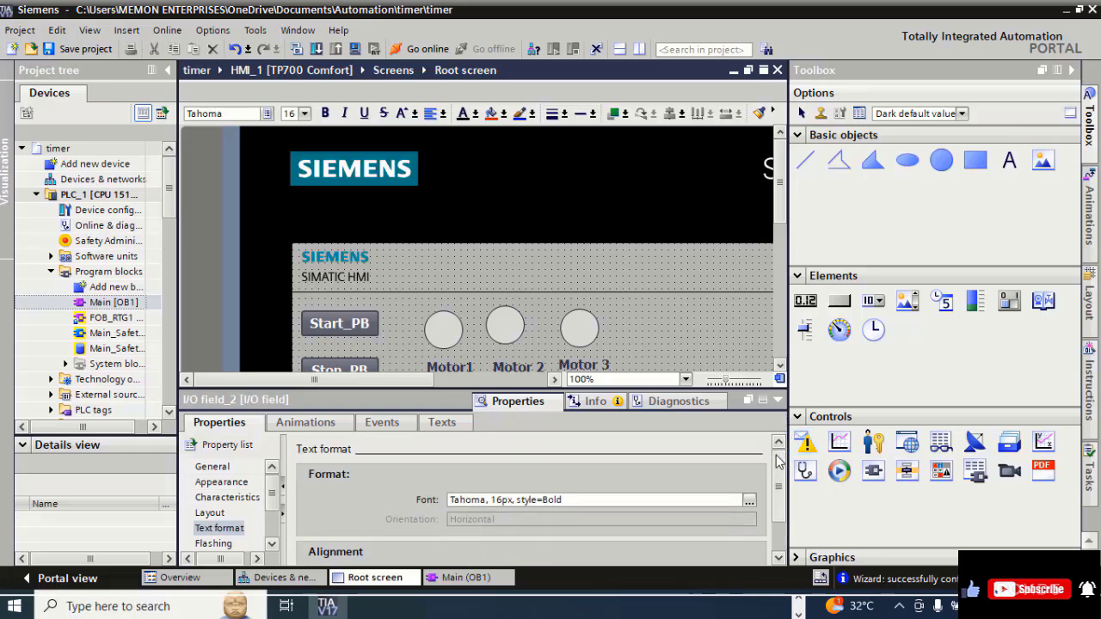
left_click(214, 467)
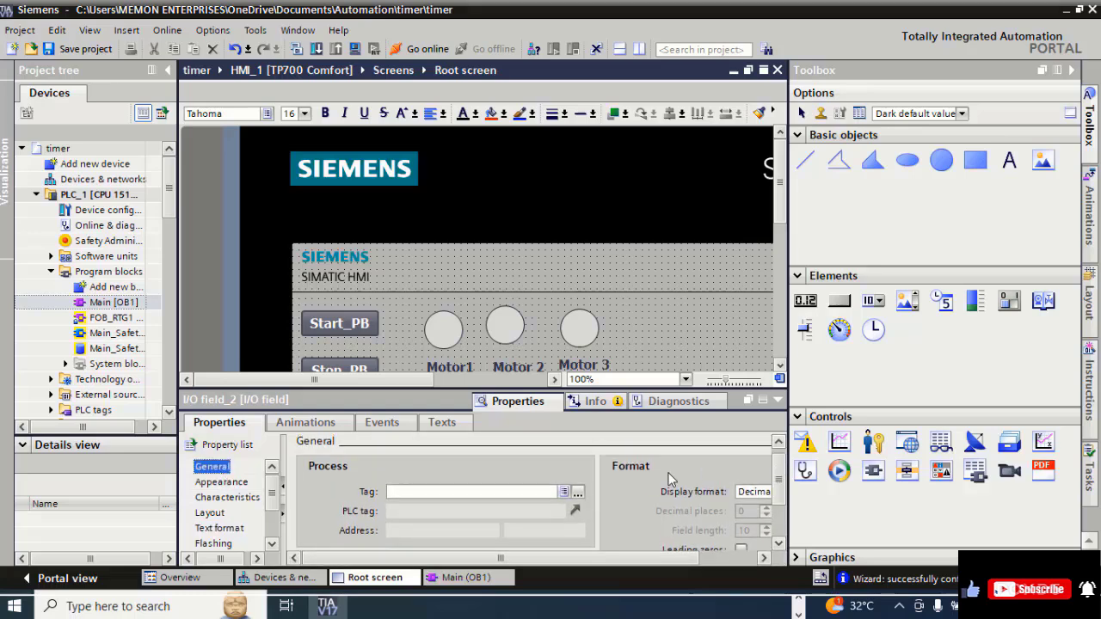
left_click(578, 492)
left_click(578, 492)
left_click(578, 492)
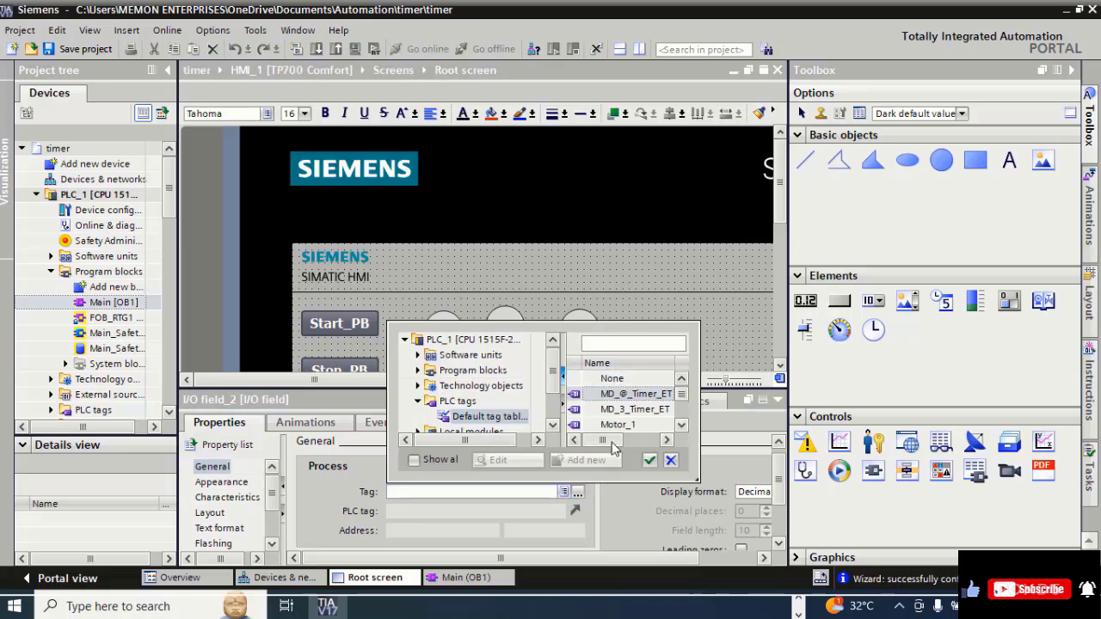
left_click(626, 411)
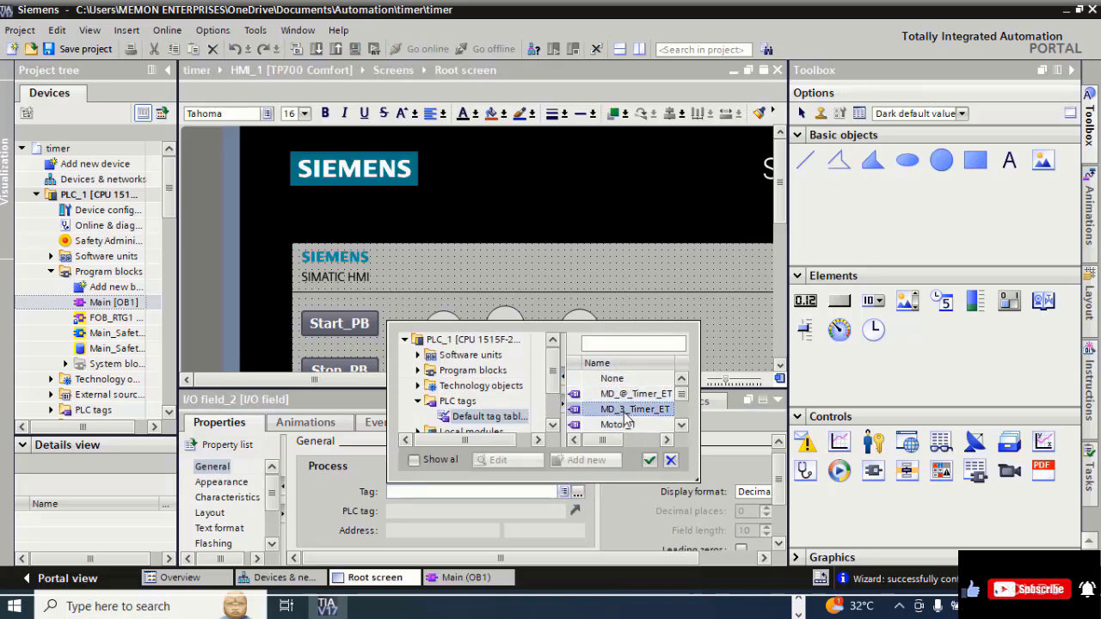
left_click(650, 459)
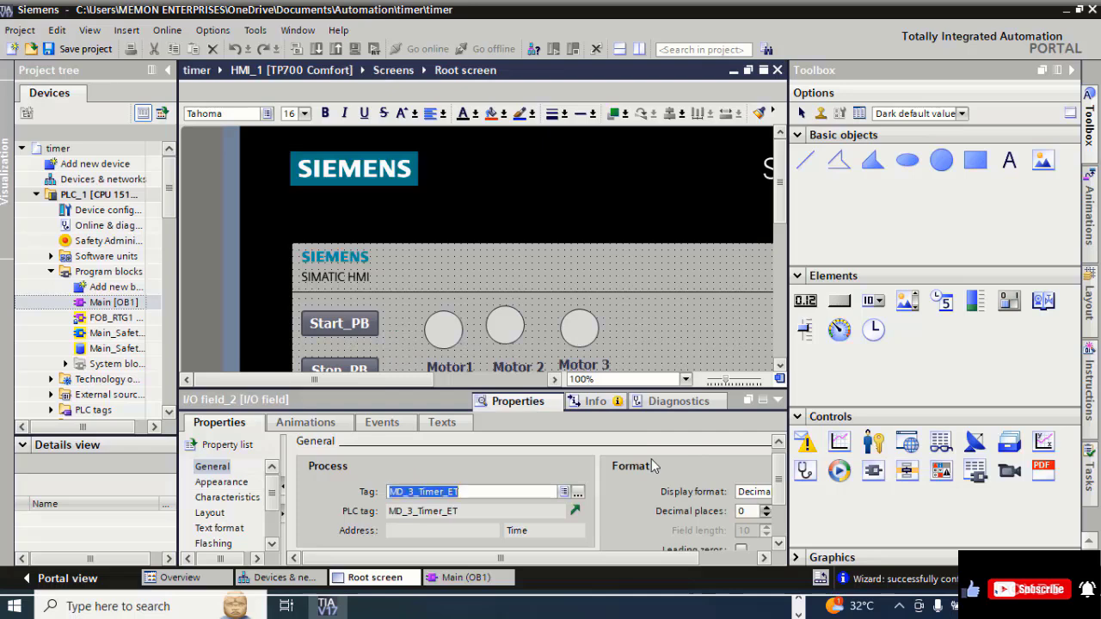
Set I/O field_2's horizontal text alignment to Centered in Text format
left_click(218, 483)
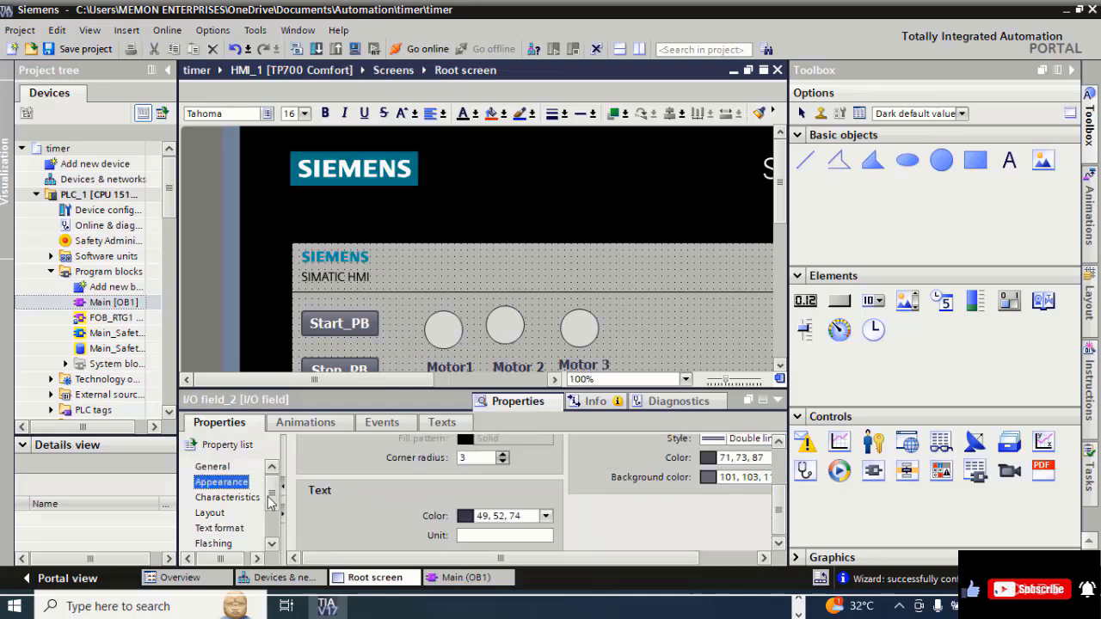
left_click(207, 499)
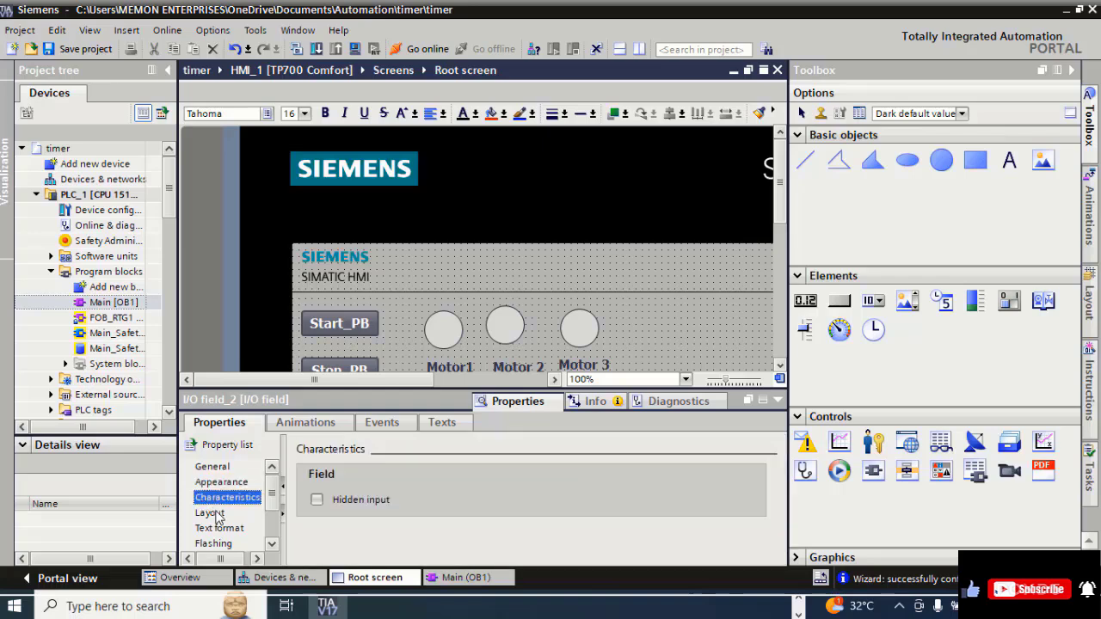
left_click(210, 514)
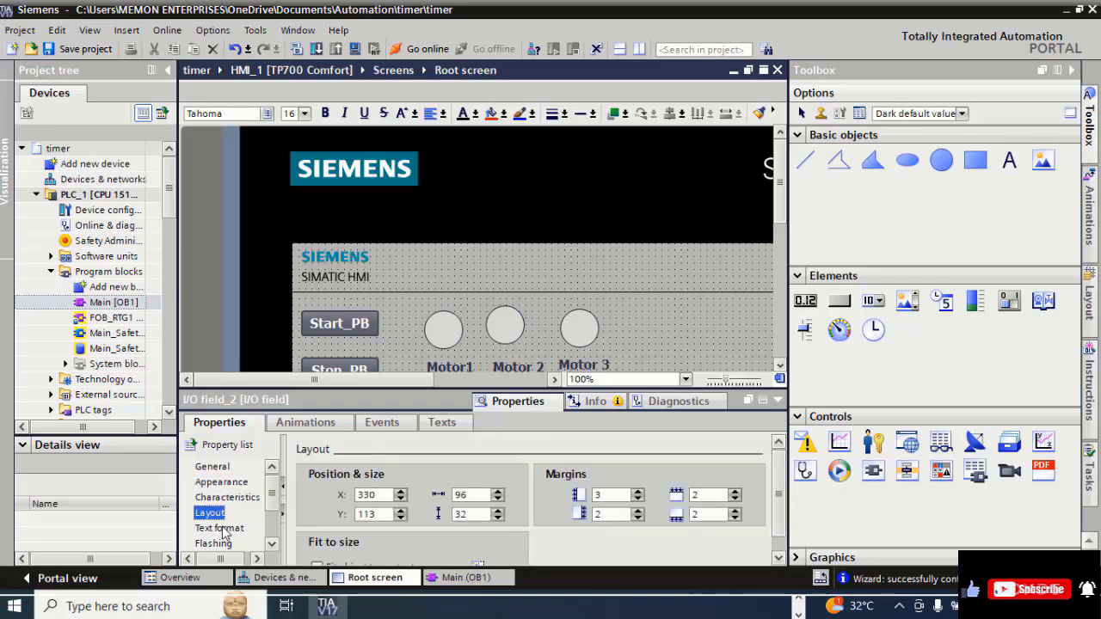
left_click(220, 528)
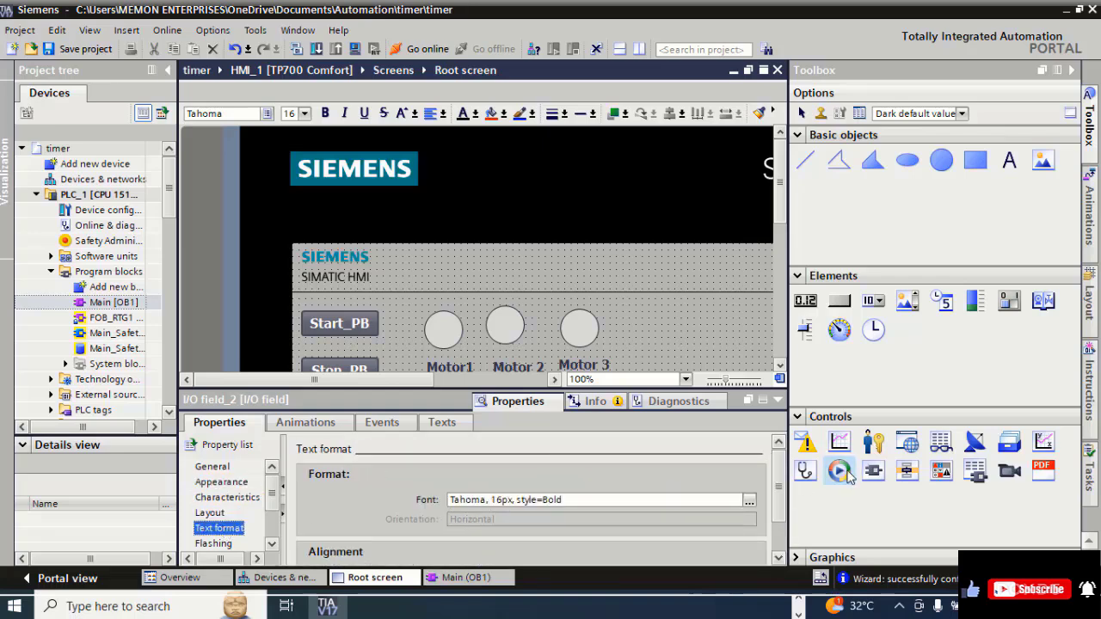
scroll(779, 491, "down", 2)
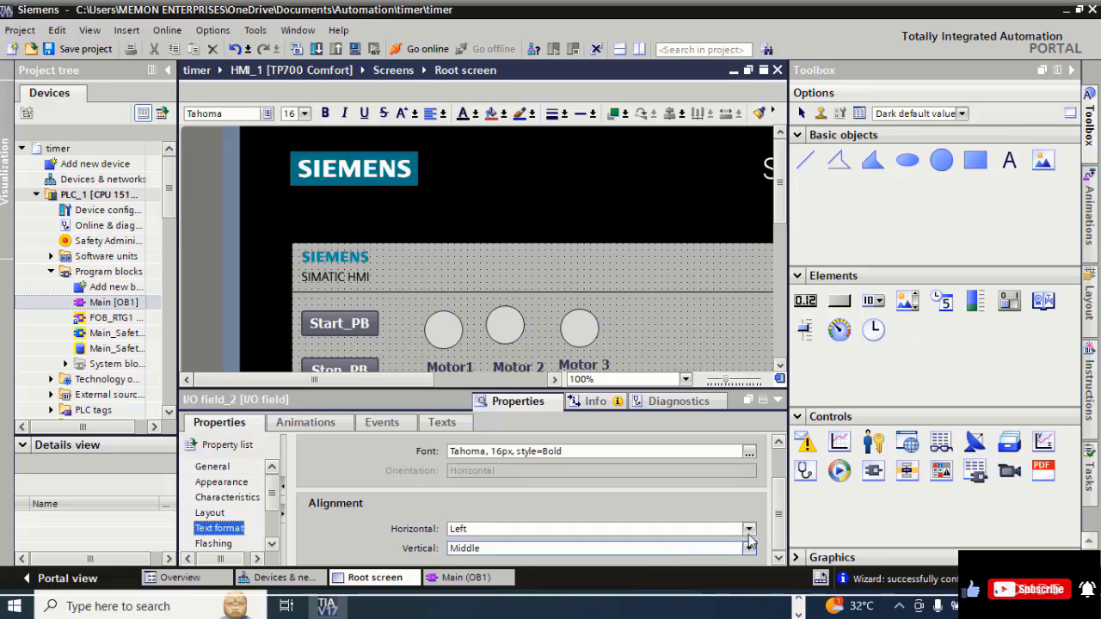
left_click(750, 530)
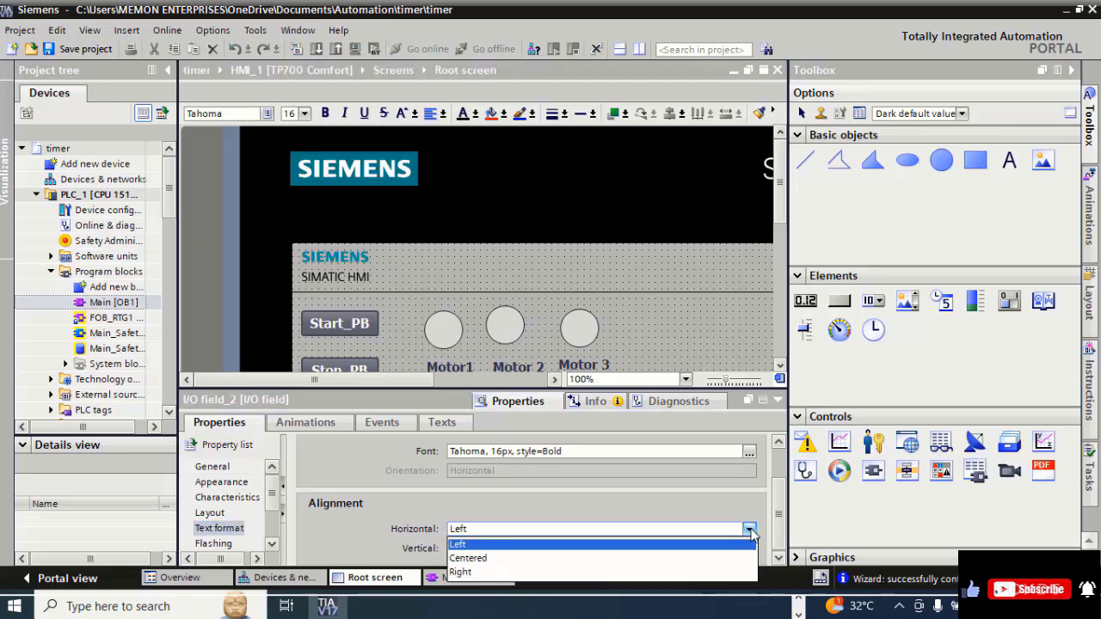
left_click(472, 559)
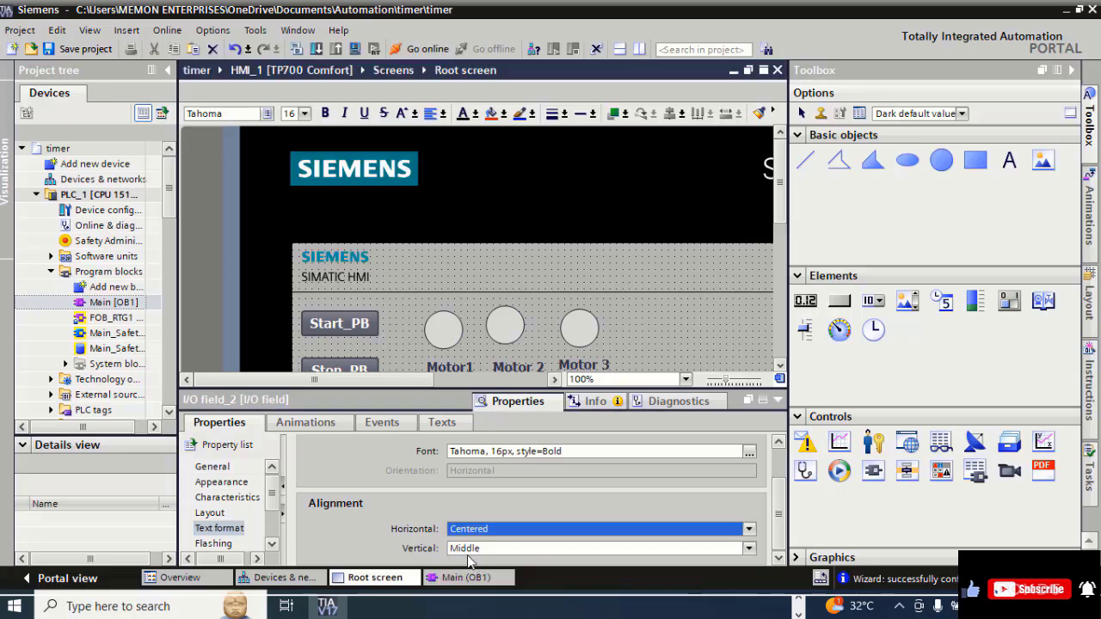
left_click(217, 467)
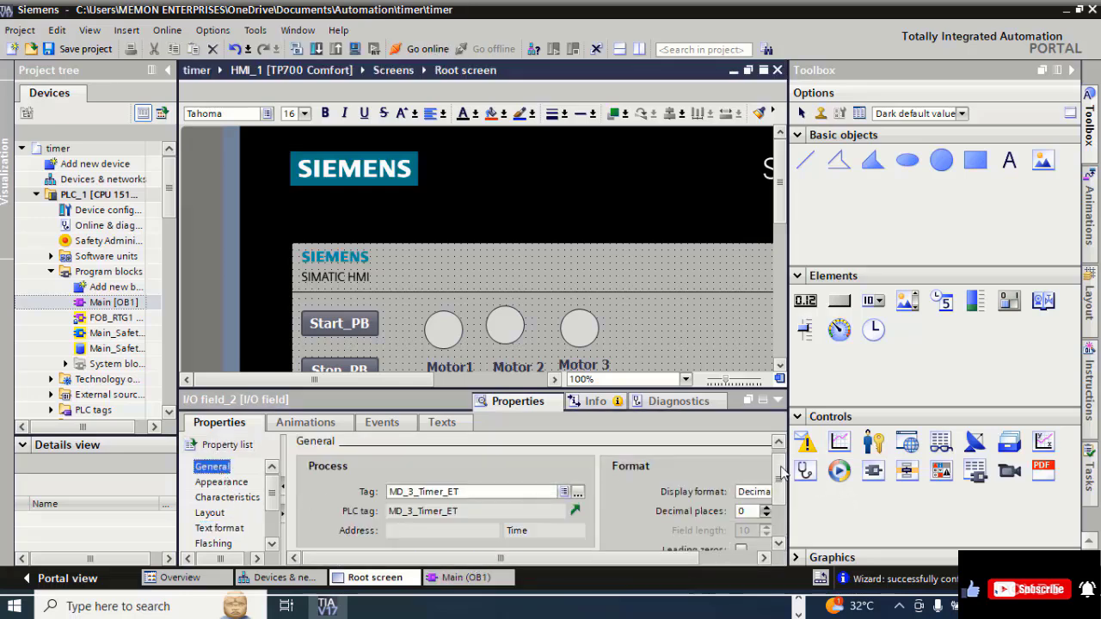
Choose the 99999 format pattern for I/O field_2, then collapse the inspector window
left_click_drag(782, 484, 791, 515)
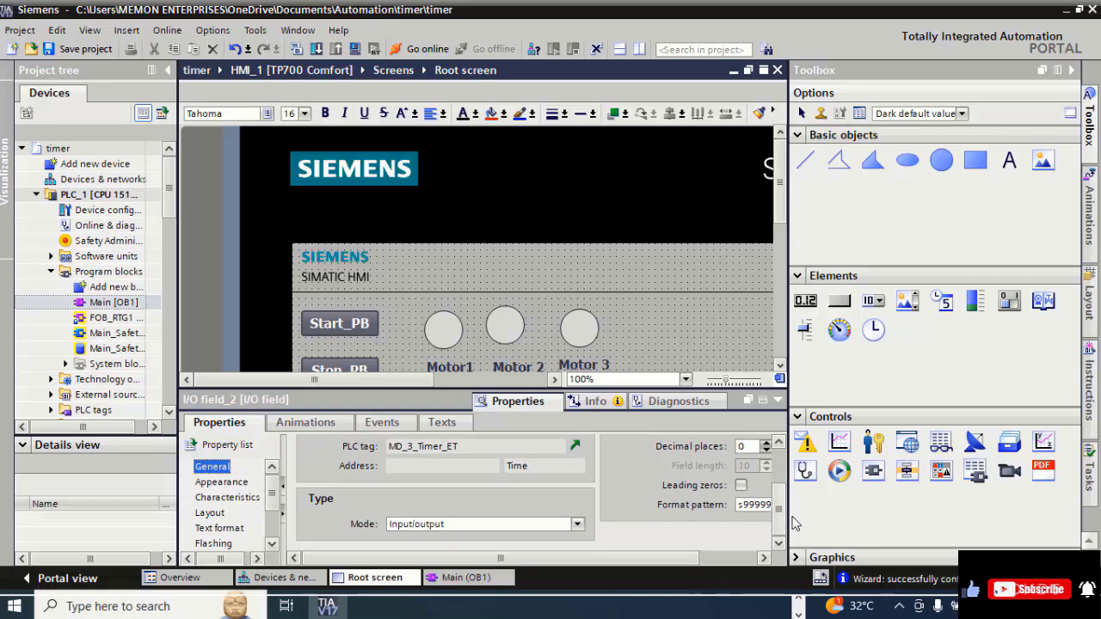
left_click_drag(684, 560, 741, 561)
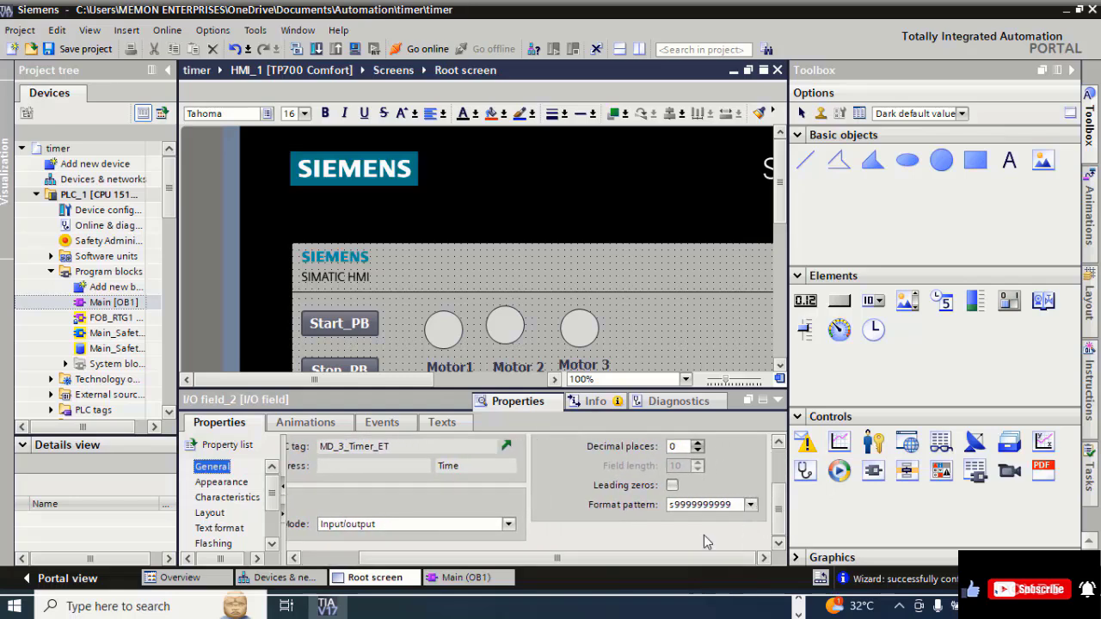
left_click(752, 505)
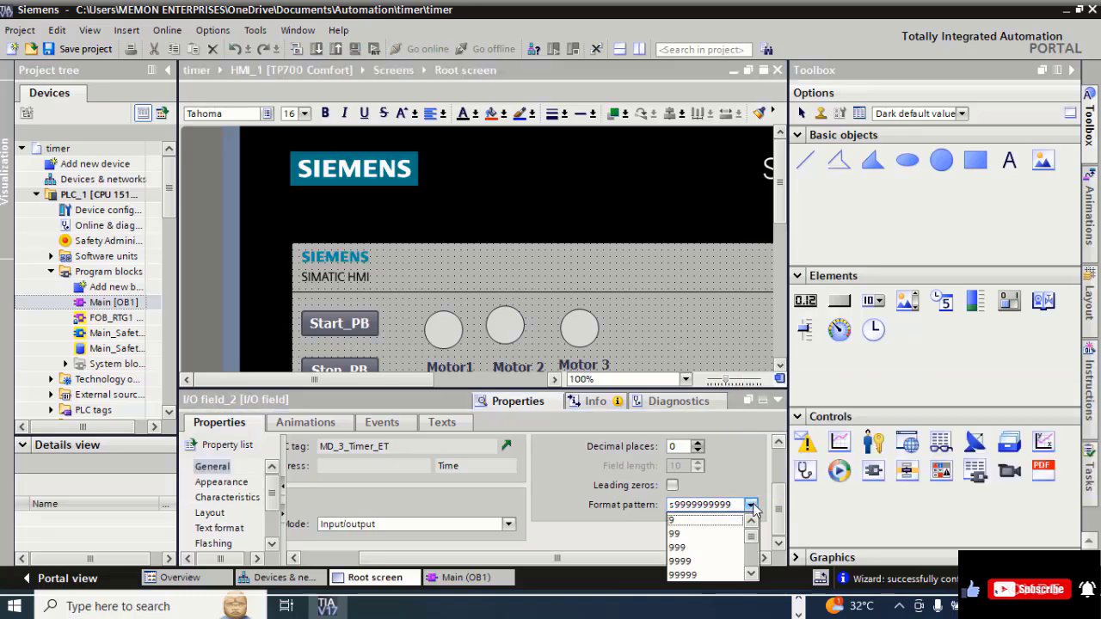
left_click(700, 576)
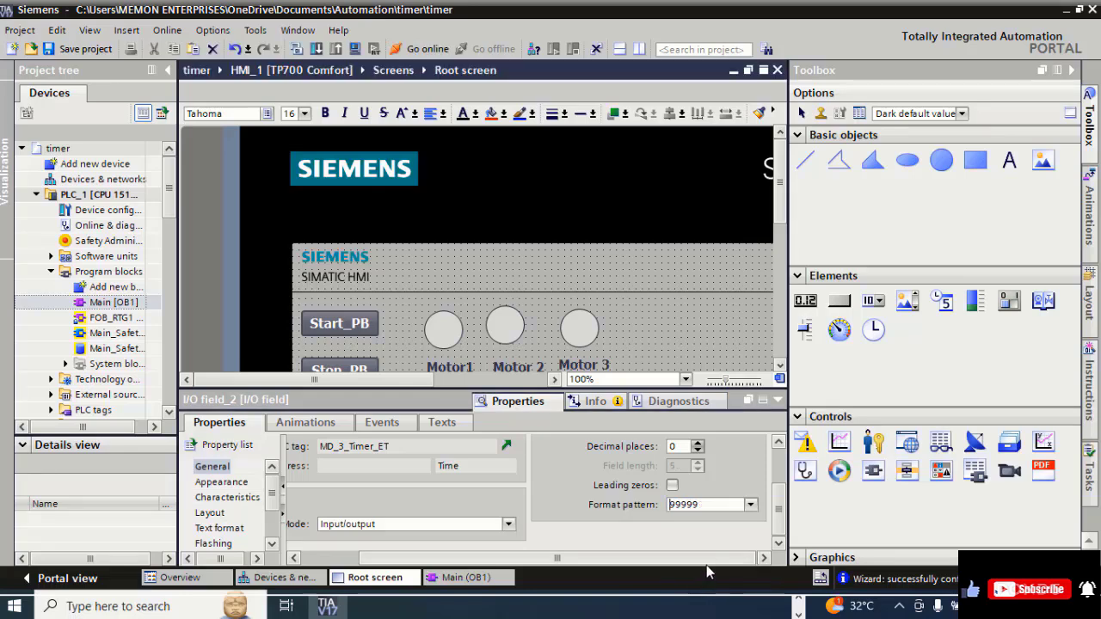
left_click(779, 402)
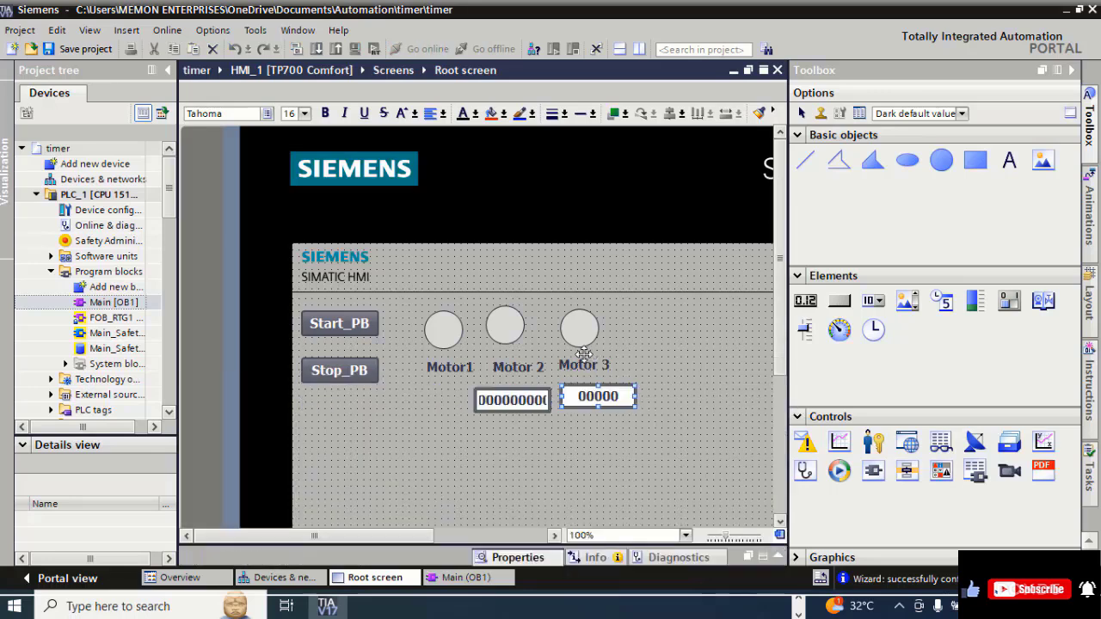
right_click(527, 398)
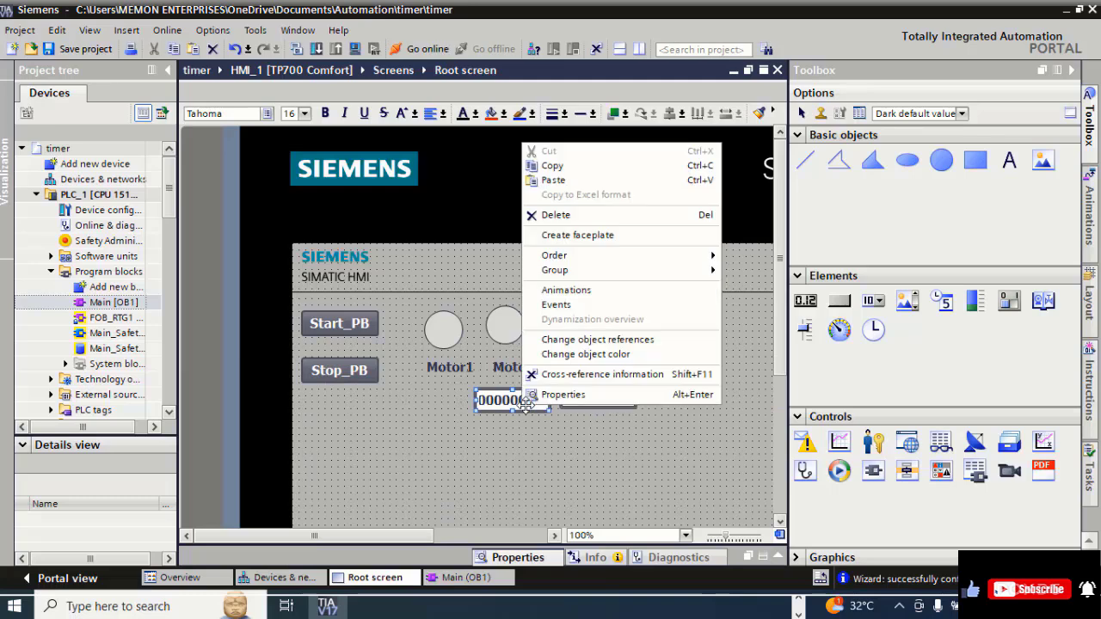
left_click(552, 397)
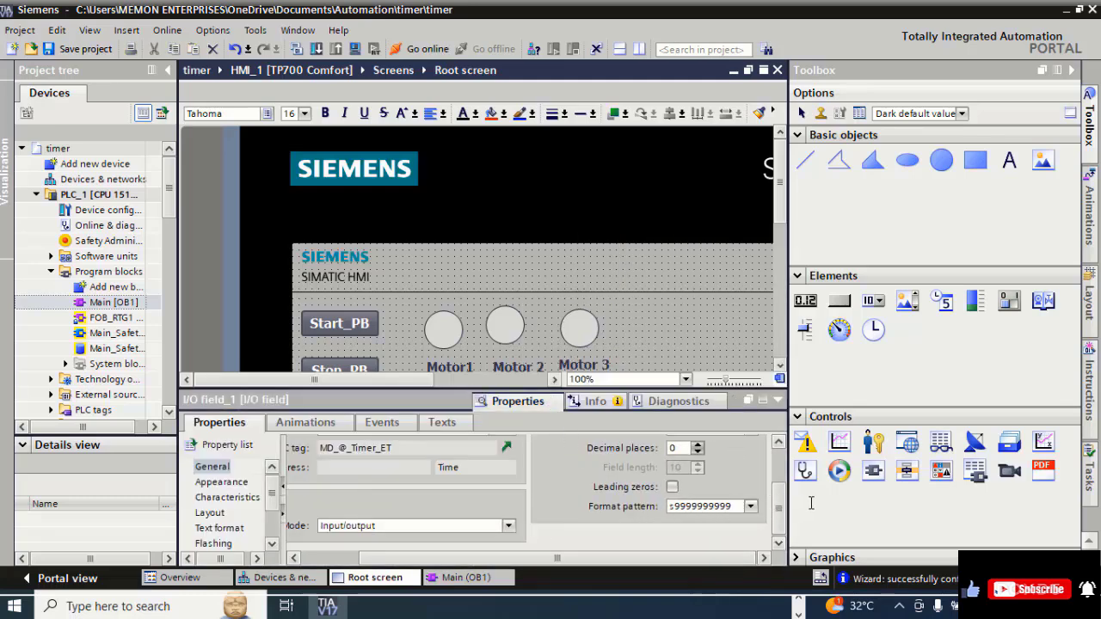
left_click(753, 509)
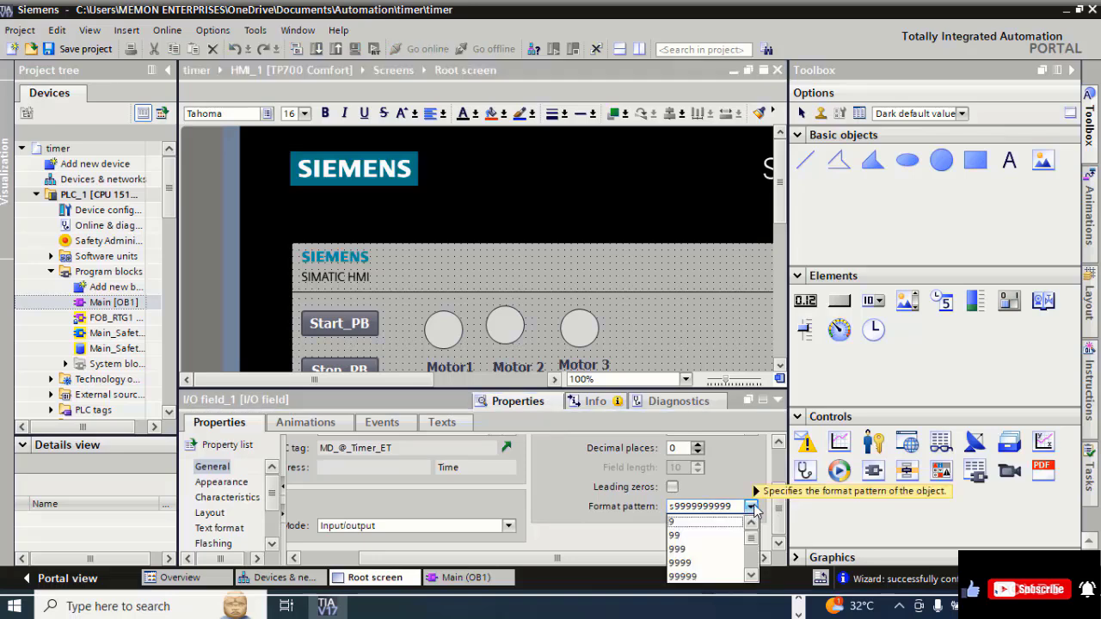